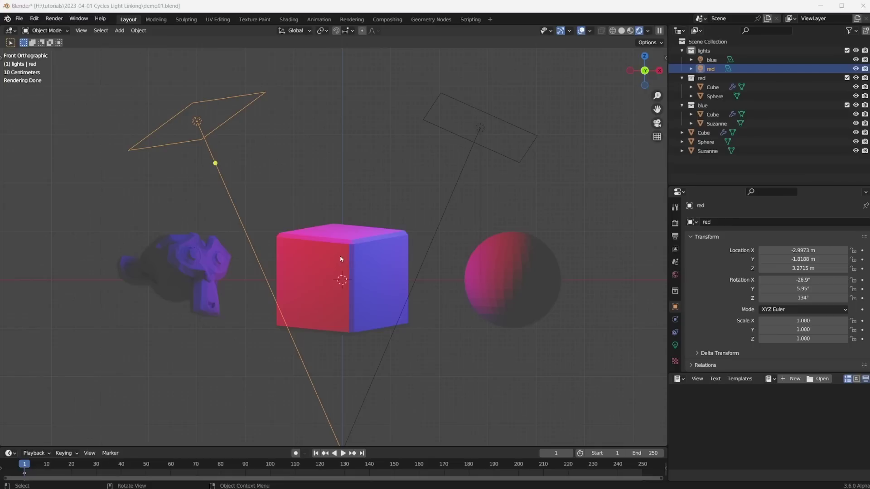
# - Select the blue area light in the viewport
pyautogui.click(480, 130)
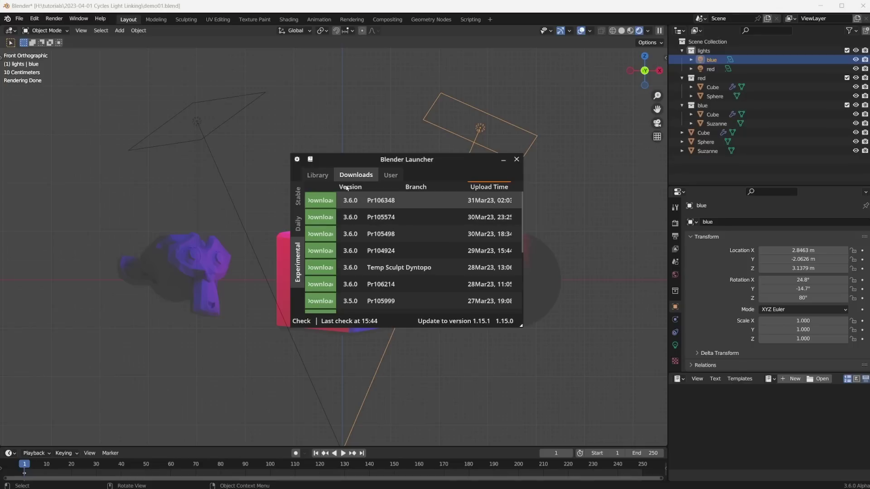
# - Launch the installed 3.6.0 Cycles Light Linking build from the Library list
pyautogui.click(317, 175)
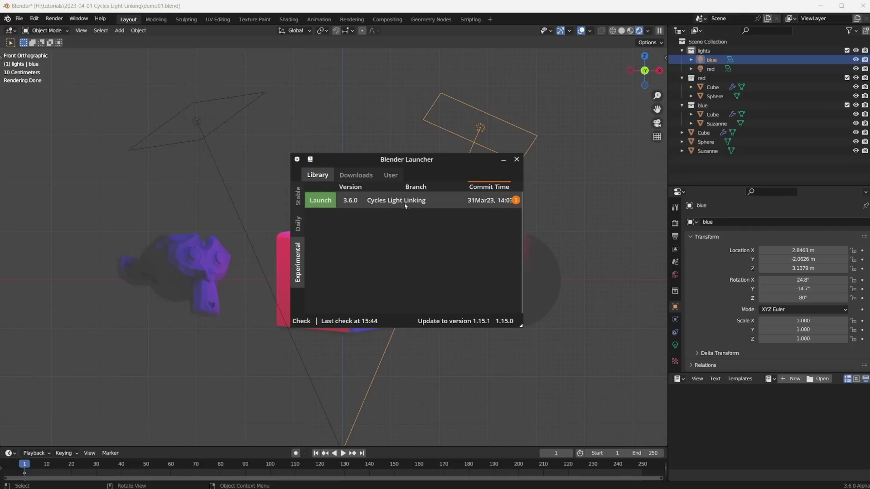
pyautogui.click(356, 175)
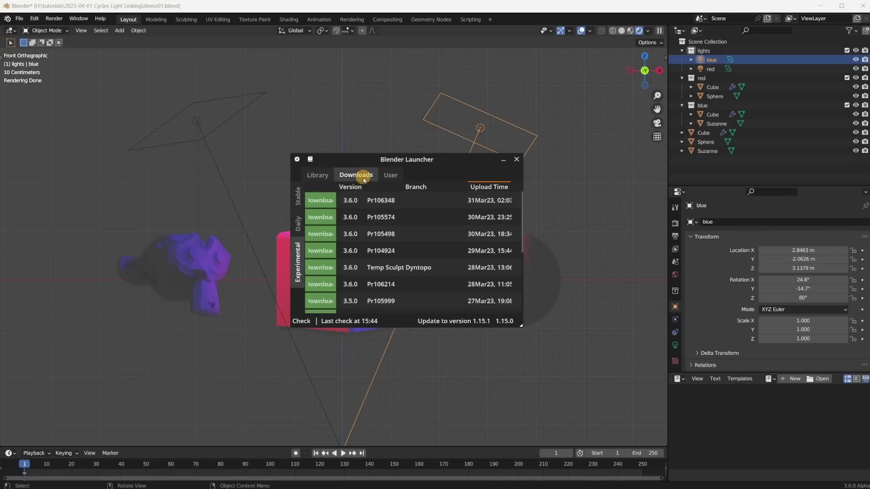
pyautogui.click(317, 175)
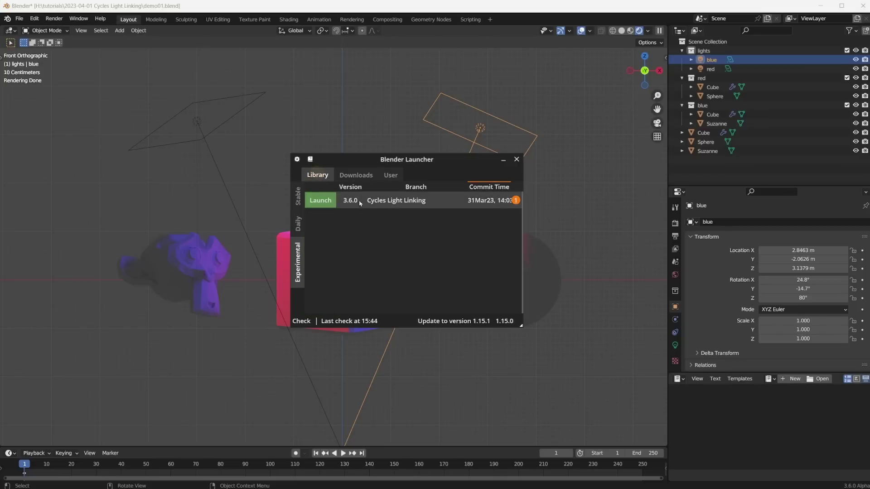
pyautogui.click(323, 202)
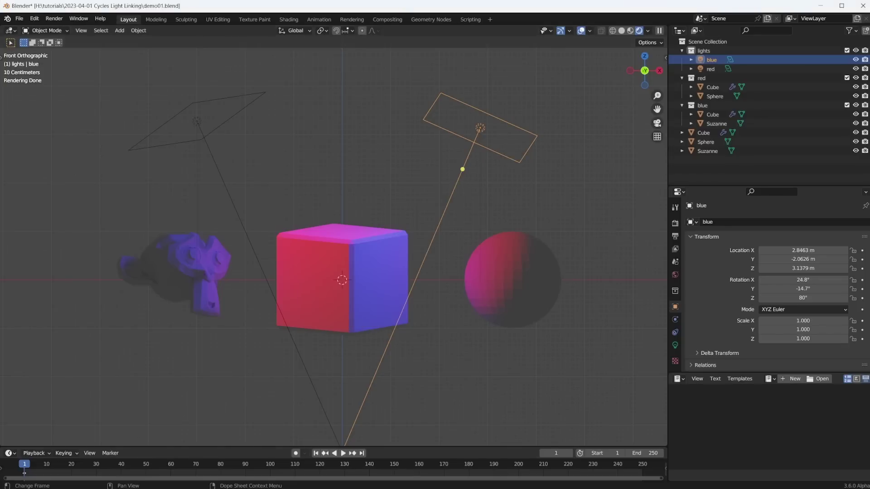
pyautogui.hotkey('alt', 'Tab')
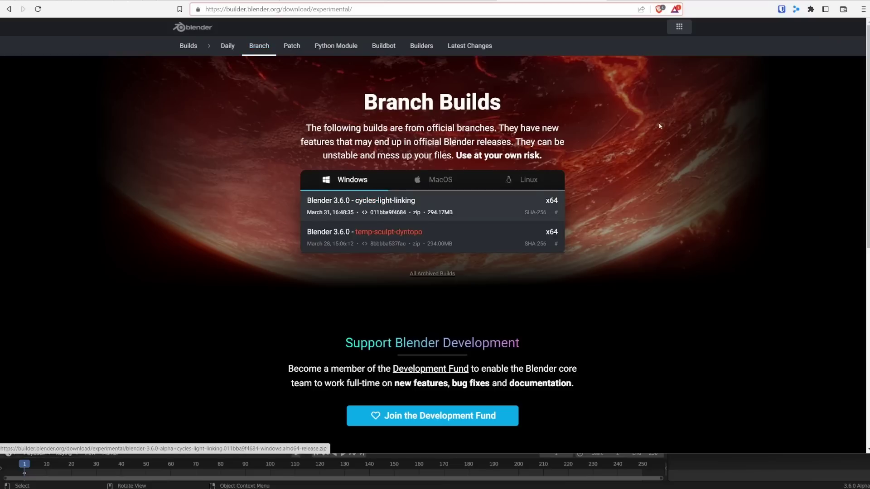
pyautogui.hotkey('alt', 'Tab')
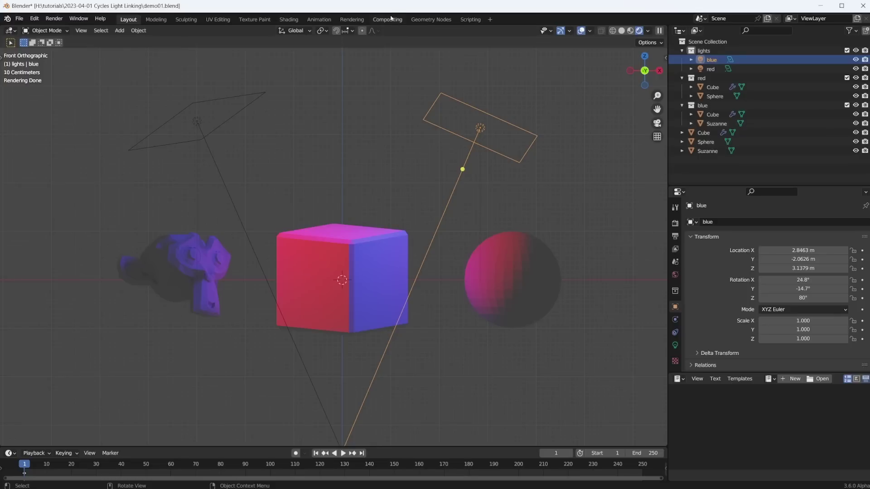
# - Save demo01.blend and start a new General scene
pyautogui.hotkey('ctrl', 's')
pyautogui.click(19, 18)
pyautogui.moveTo(41, 31)
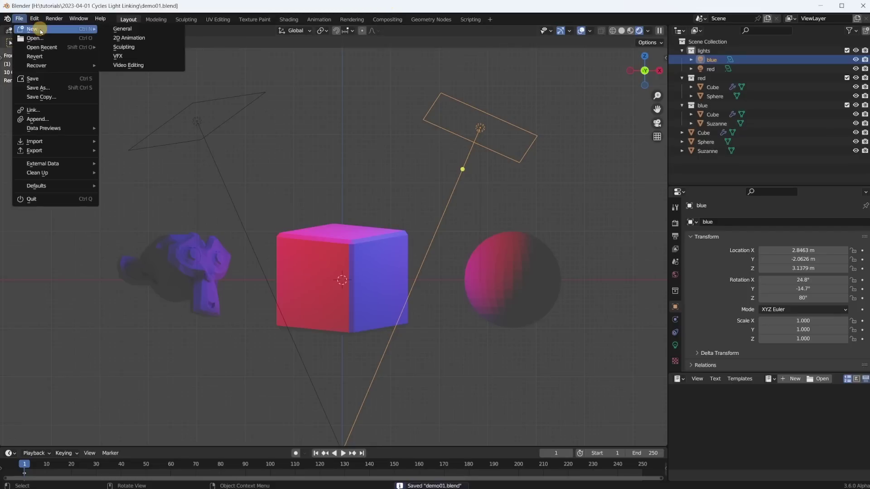
pyautogui.click(122, 28)
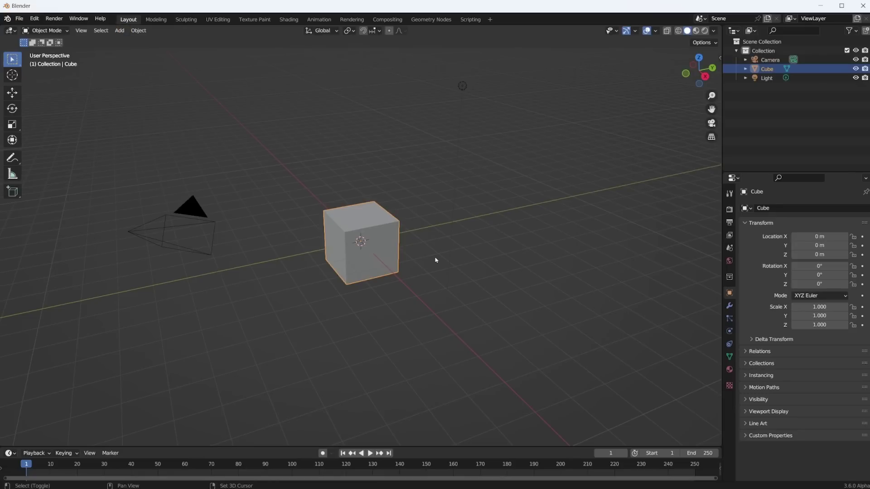
# - Add a UV sphere and move it along X to the right of the cube
pyautogui.hotkey('shift', 'a')
pyautogui.moveTo(435, 259)
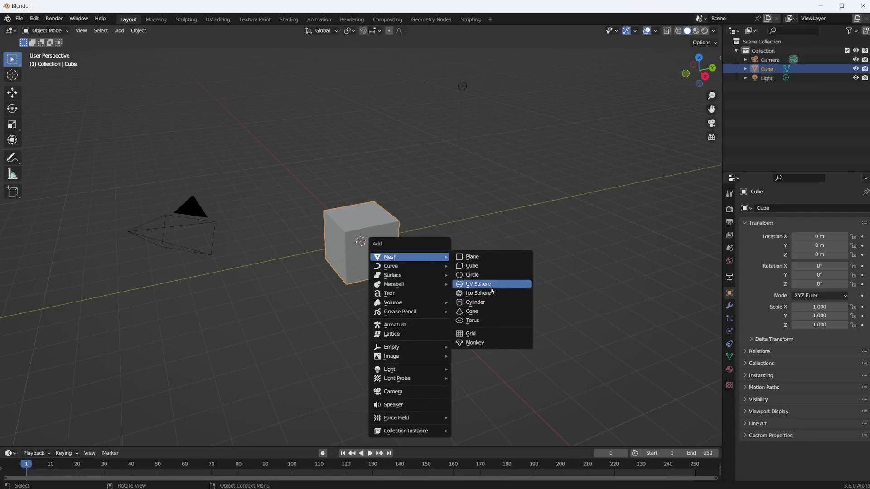
pyautogui.click(489, 284)
pyautogui.press('g')
pyautogui.press('x')
pyautogui.click(472, 297)
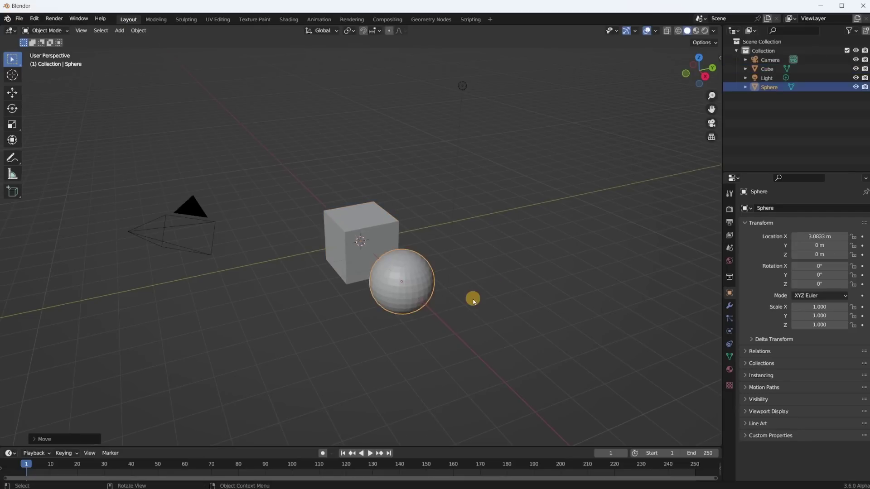
# - Add Suzanne, move it along X to the left of the cube, viewed from the front
pyautogui.hotkey('shift', 'a')
pyautogui.moveTo(463, 292)
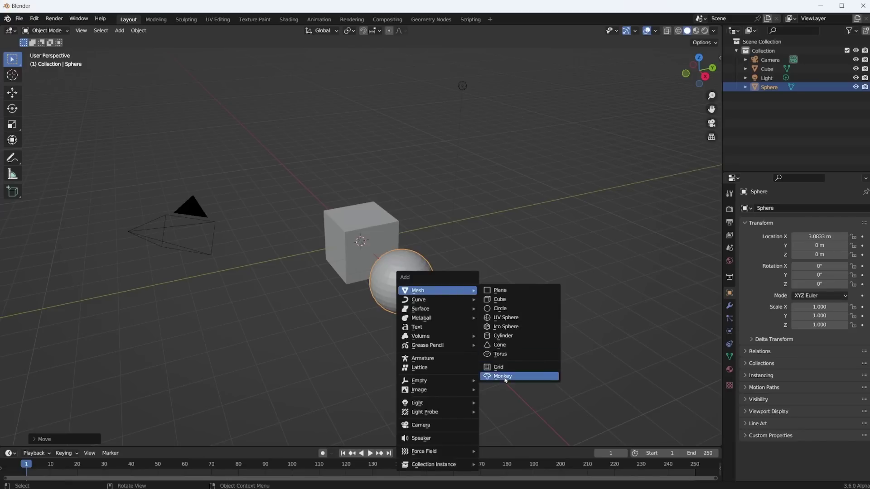
pyautogui.click(502, 376)
pyautogui.press('g')
pyautogui.press('x')
pyautogui.click(435, 304)
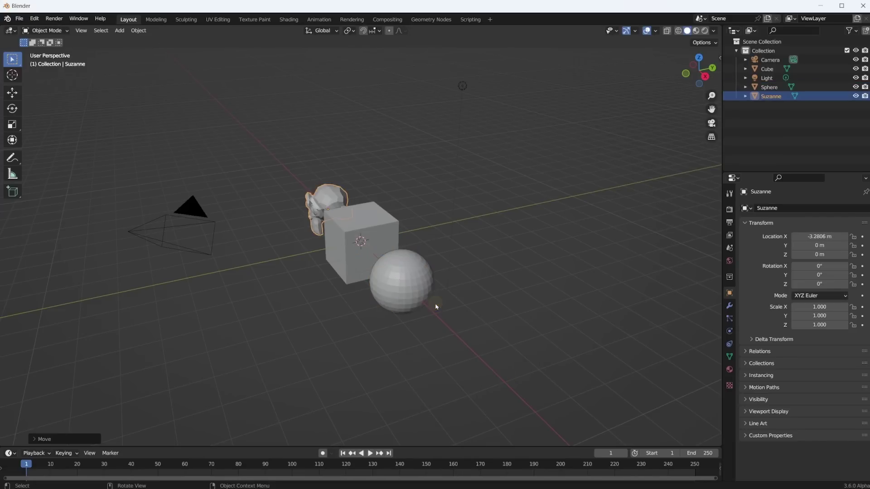
pyautogui.press('KP_1')
pyautogui.scroll(4, 428, 267)
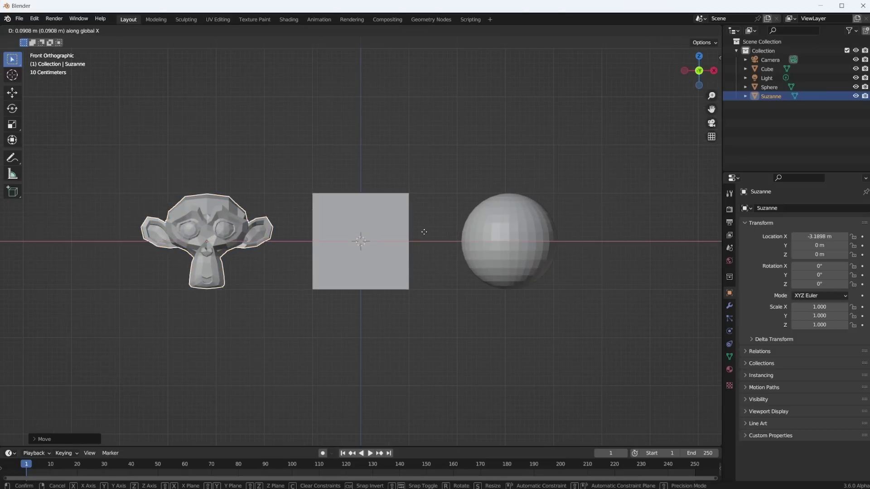
pyautogui.click(414, 229)
pyautogui.scroll(-5, 436, 206)
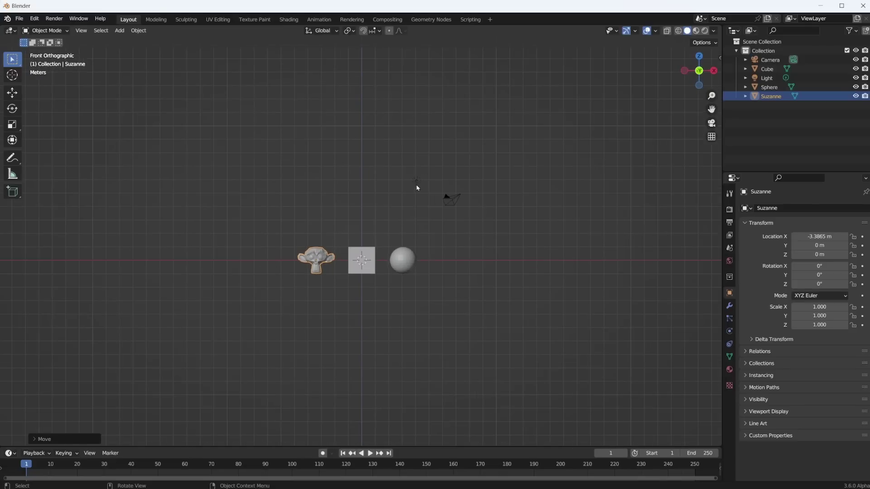
# - Convert the scene light to a 2.64 m area light placed above the sphere
pyautogui.click(442, 156)
pyautogui.scroll(3, 420, 225)
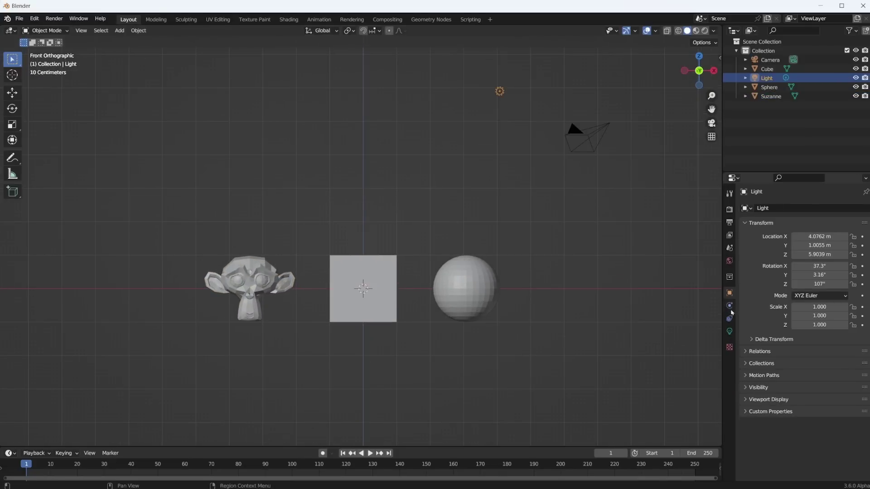
pyautogui.click(729, 331)
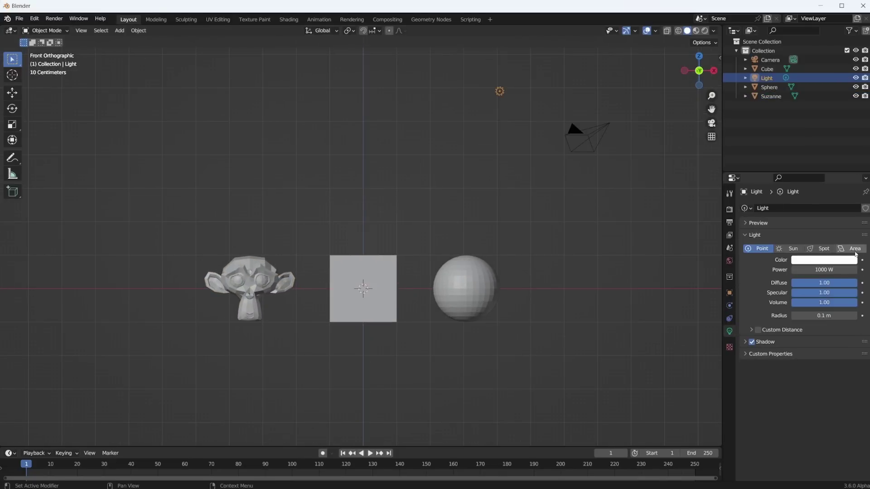
pyautogui.click(853, 249)
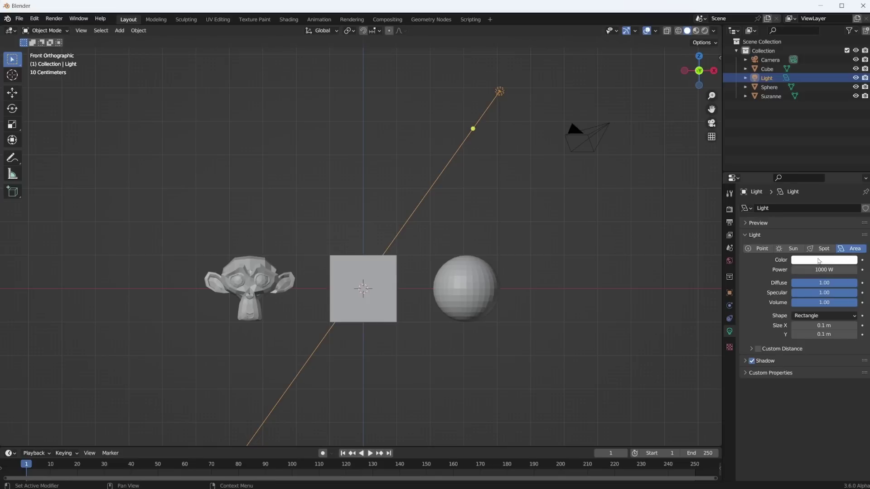
pyautogui.moveTo(824, 325); pyautogui.dragTo(860, 335)
pyautogui.press('g')
pyautogui.click(756, 257)
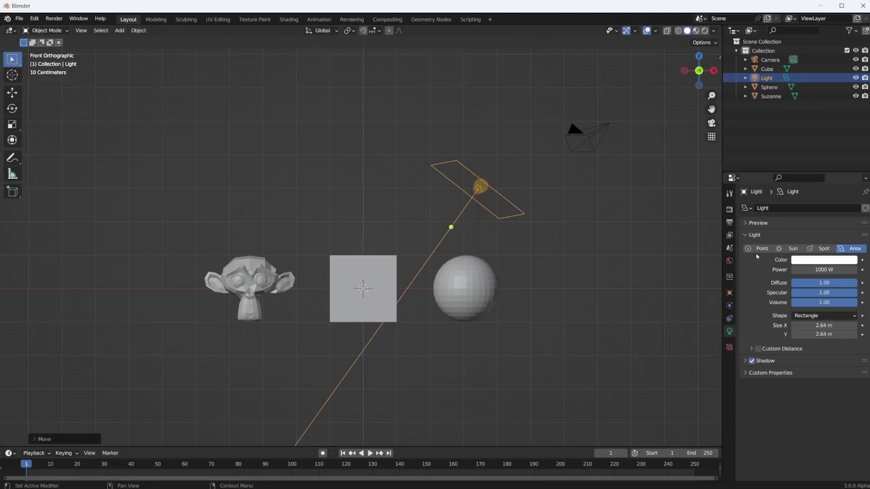
# - Duplicate the area light above Suzanne, rotate it toward the cube, and colour it red
pyautogui.hotkey('shift', 'd')
pyautogui.click(310, 209)
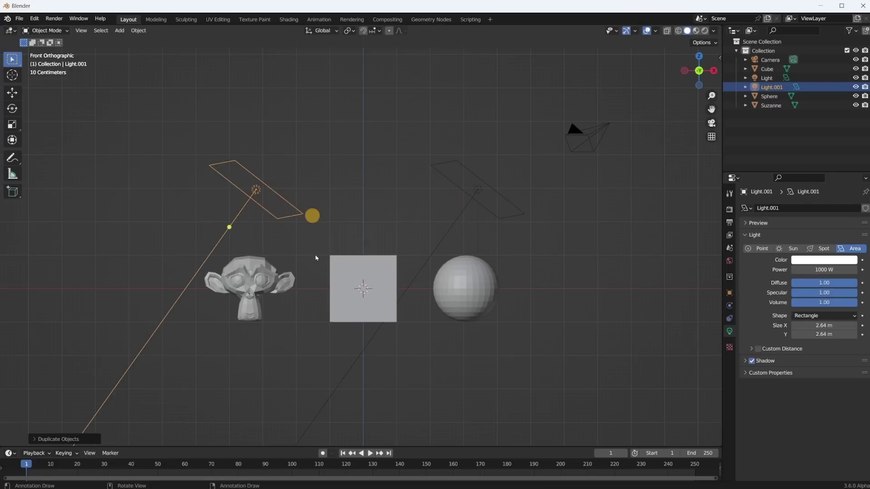
pyautogui.press('r')
pyautogui.press('r')
pyautogui.click(549, 436)
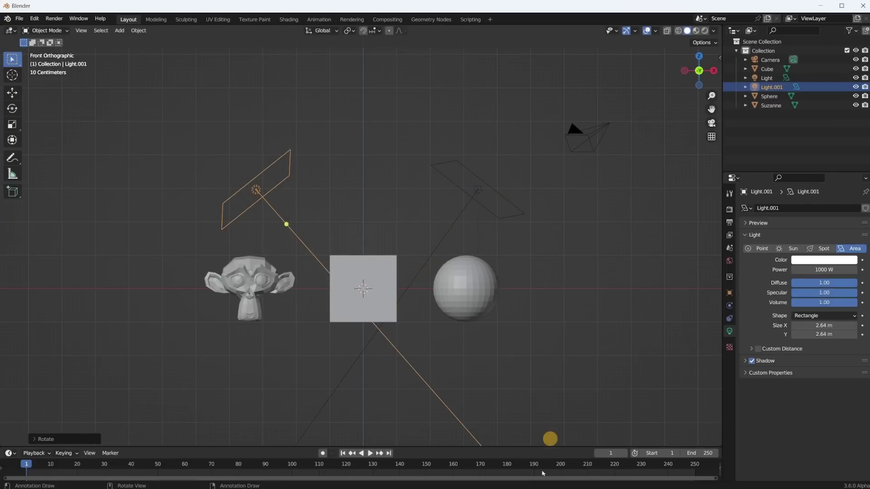
pyautogui.click(822, 260)
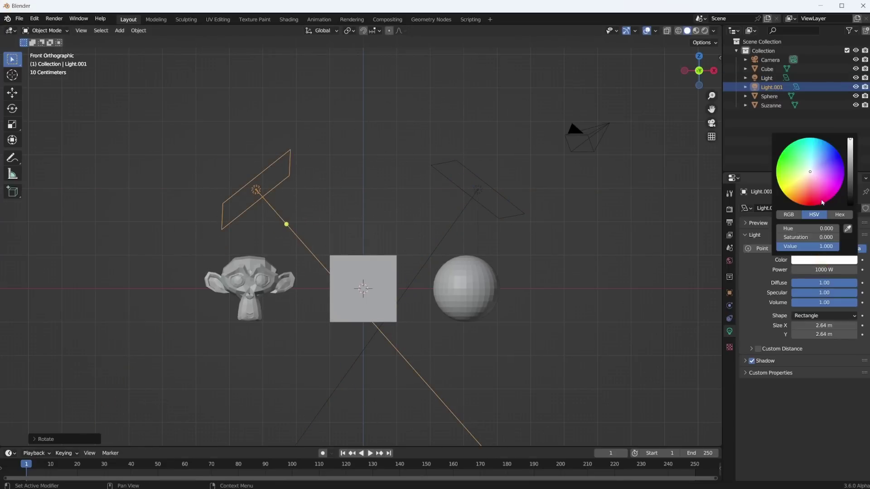
pyautogui.click(822, 202)
# - Recolour the original light blue and set its power to 500 W
pyautogui.click(450, 227)
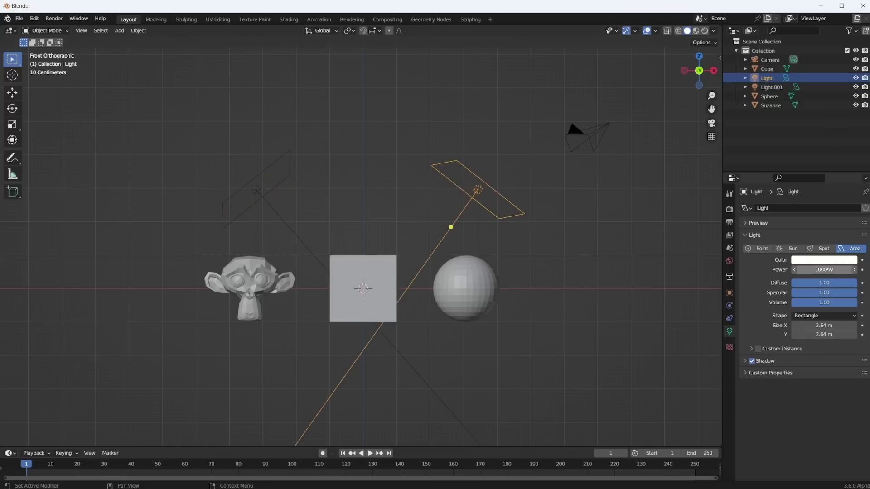
pyautogui.click(823, 261)
pyautogui.click(834, 148)
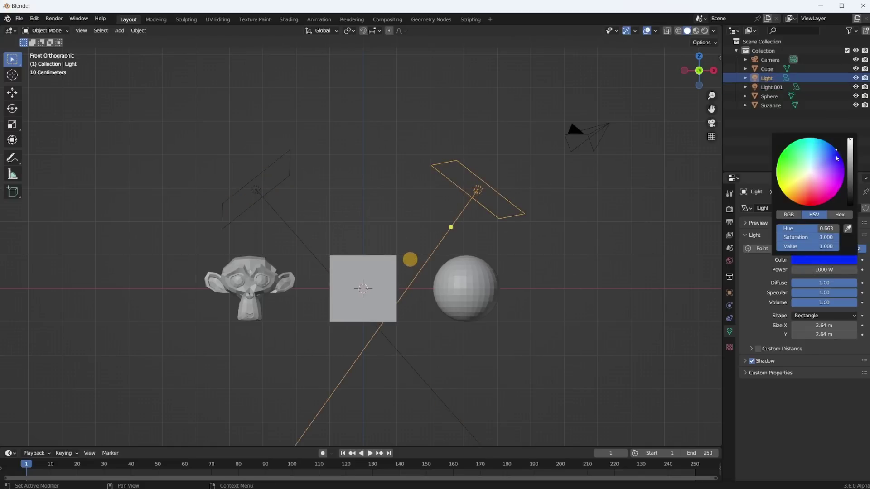
pyautogui.doubleClick(824, 270)
pyautogui.write('500')
pyautogui.press('Return')
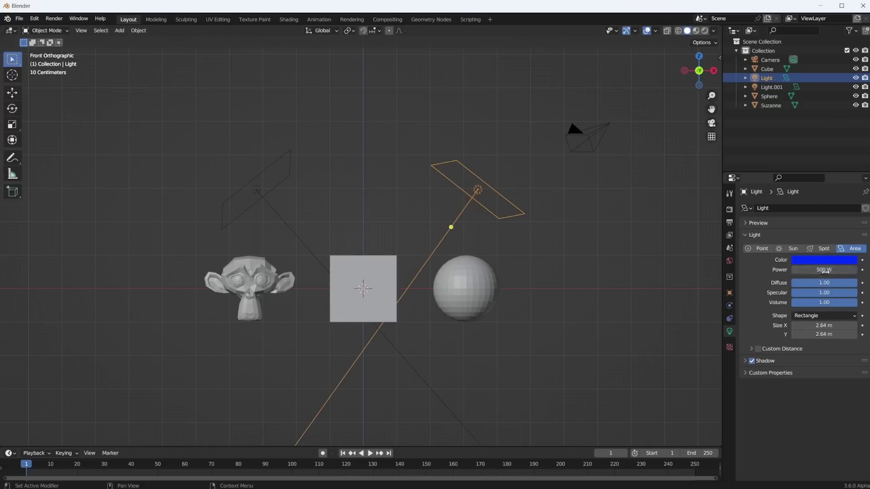
pyautogui.click(249, 196)
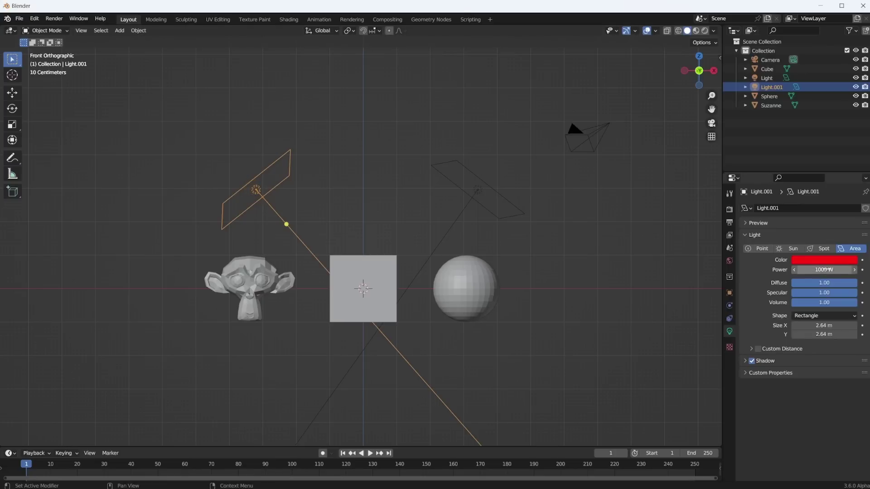
# - Switch rendering to Cycles on the GPU and preview the viewport in Rendered shading
pyautogui.click(729, 209)
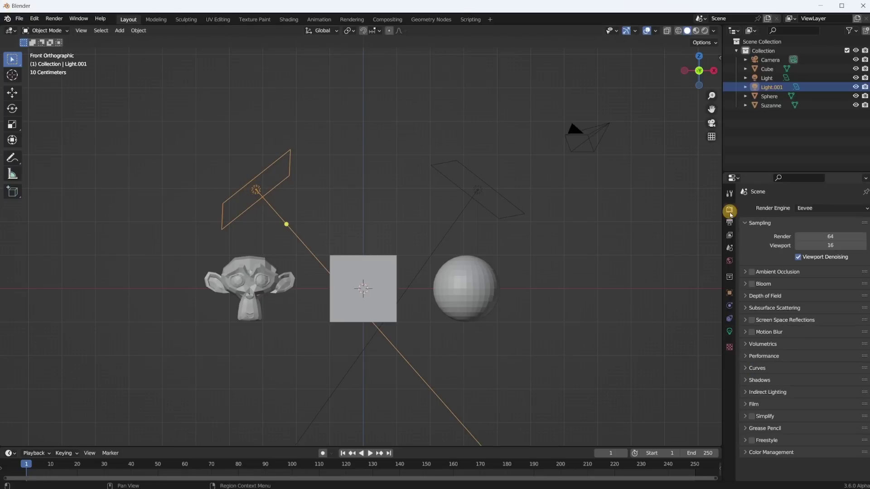
pyautogui.click(807, 208)
pyautogui.click(813, 238)
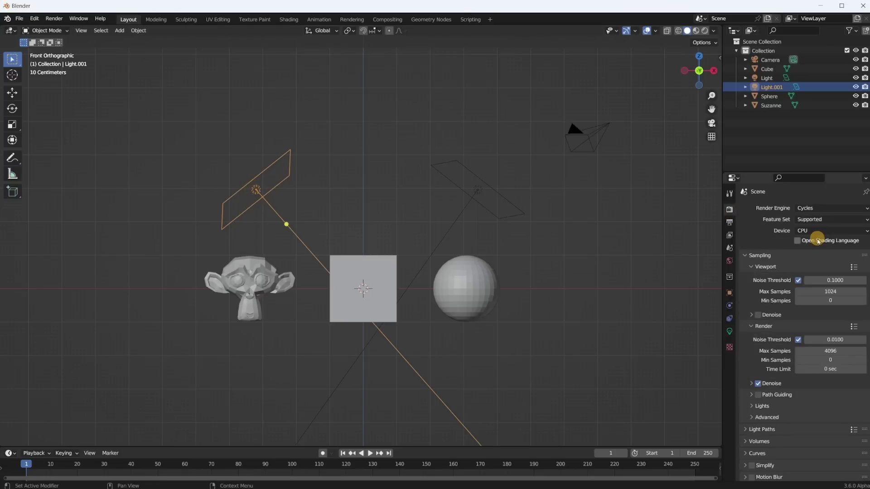
pyautogui.click(817, 231)
pyautogui.click(815, 251)
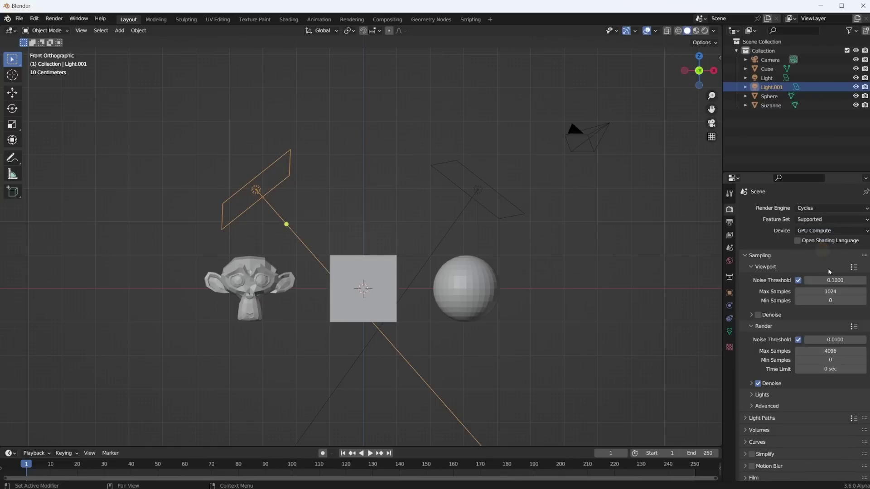
pyautogui.click(704, 31)
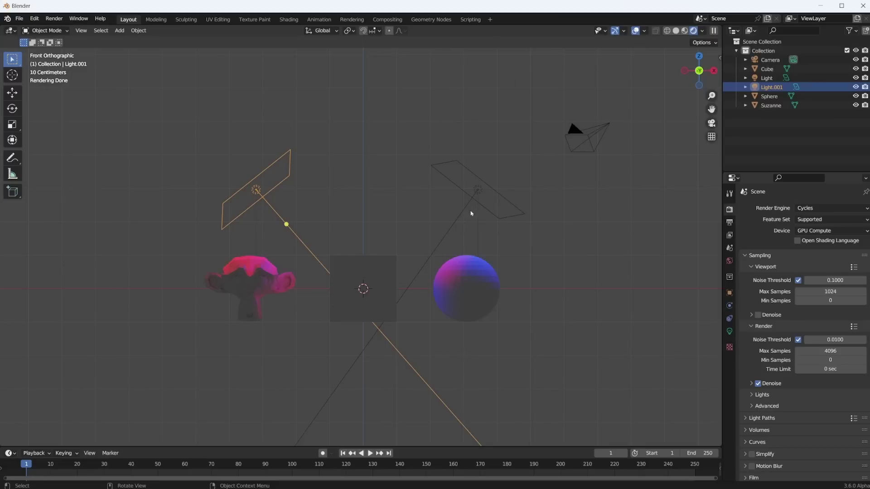
pyautogui.scroll(2, 436, 266)
# - Add a 0.1 m Bevel modifier to the cube
pyautogui.click(382, 293)
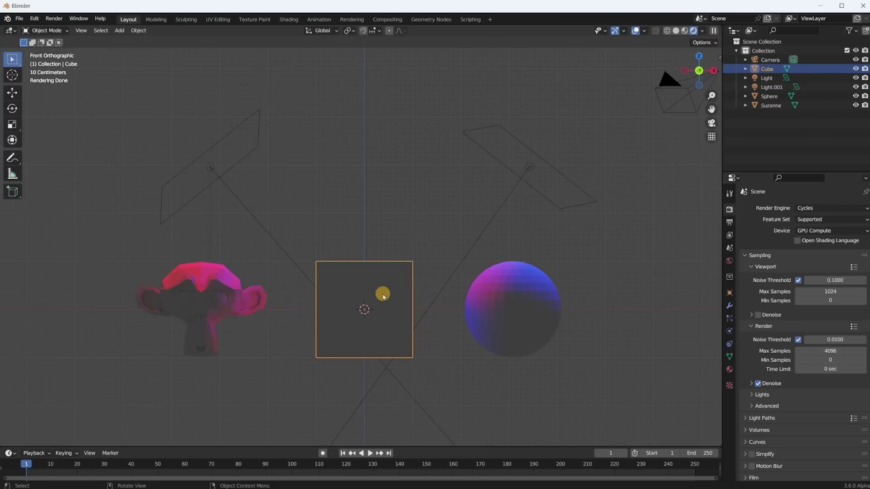
pyautogui.click(729, 306)
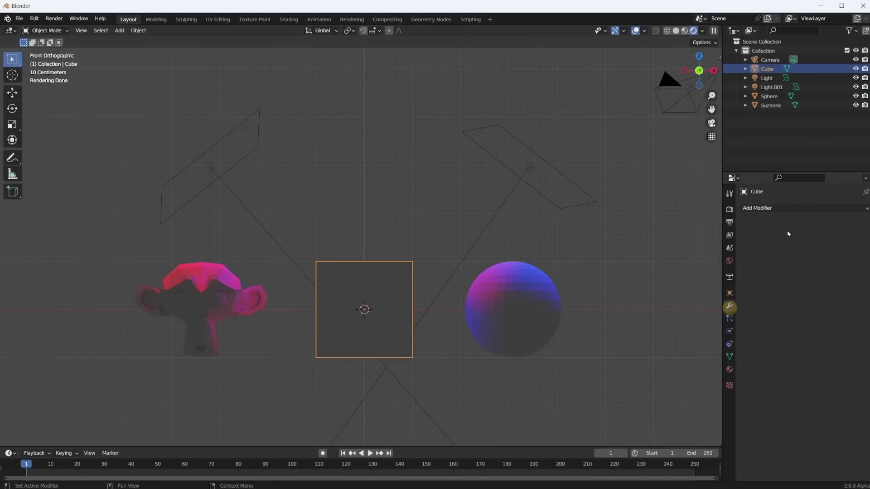
pyautogui.click(784, 208)
pyautogui.click(682, 243)
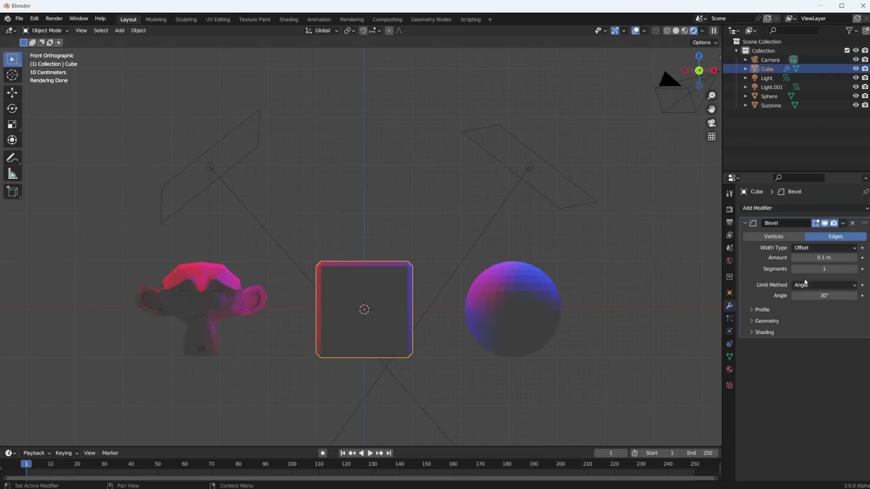
# - Rotate the cube around Z and then freely so its red- and blue-lit sides show
pyautogui.press('r')
pyautogui.press('z')
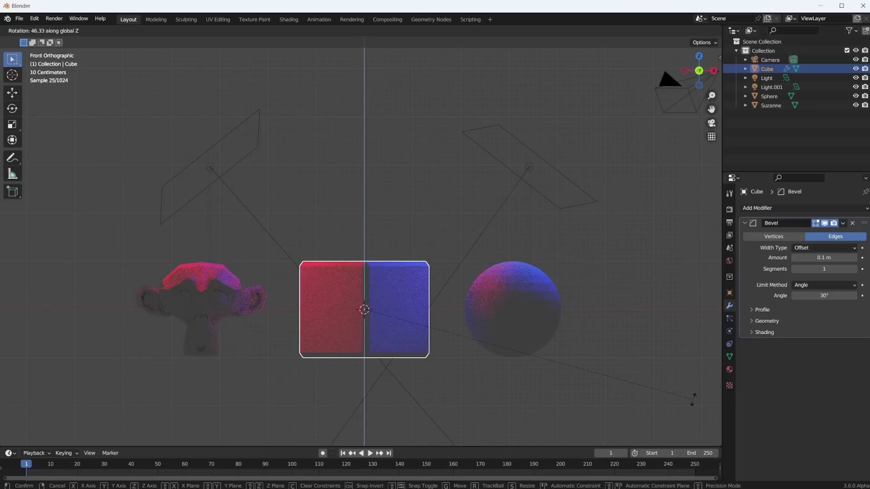
pyautogui.click(709, 394)
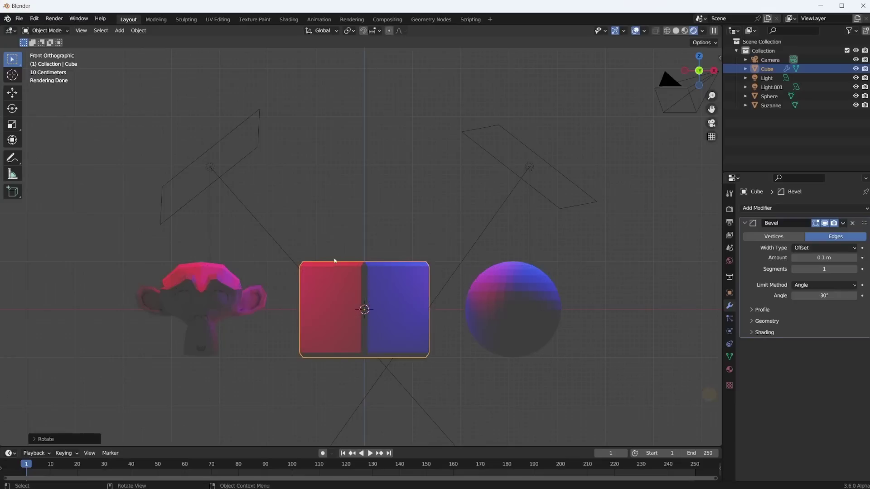
pyautogui.press('r')
pyautogui.press('r')
pyautogui.click(435, 283)
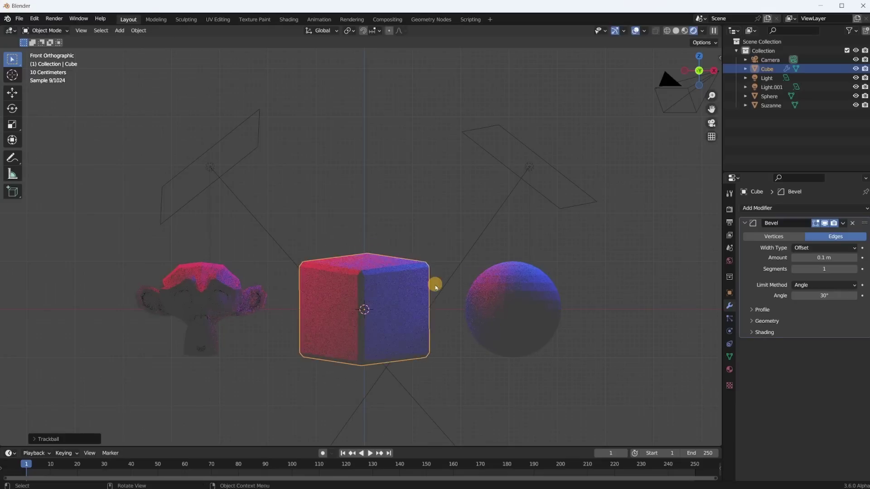
pyautogui.click(218, 168)
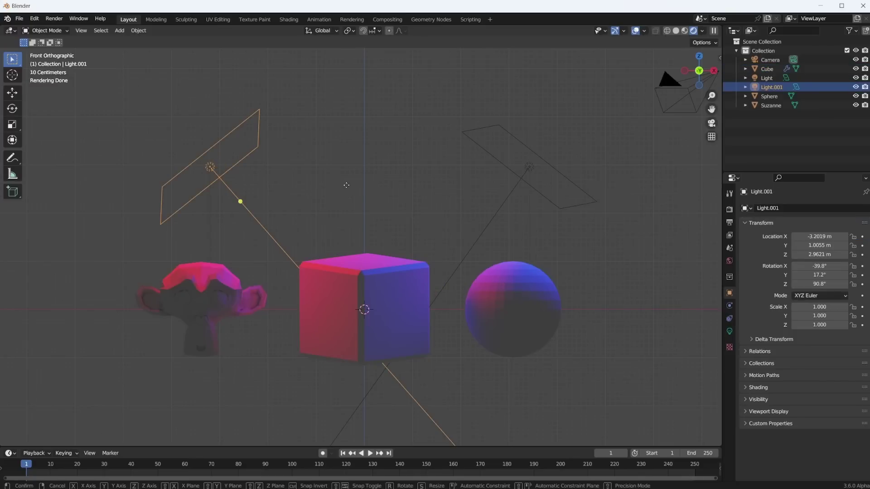
# - Move the red light to X −2.3772 m and the blue light to X 2.6281 m
pyautogui.press('g')
pyautogui.click(386, 190)
pyautogui.click(528, 167)
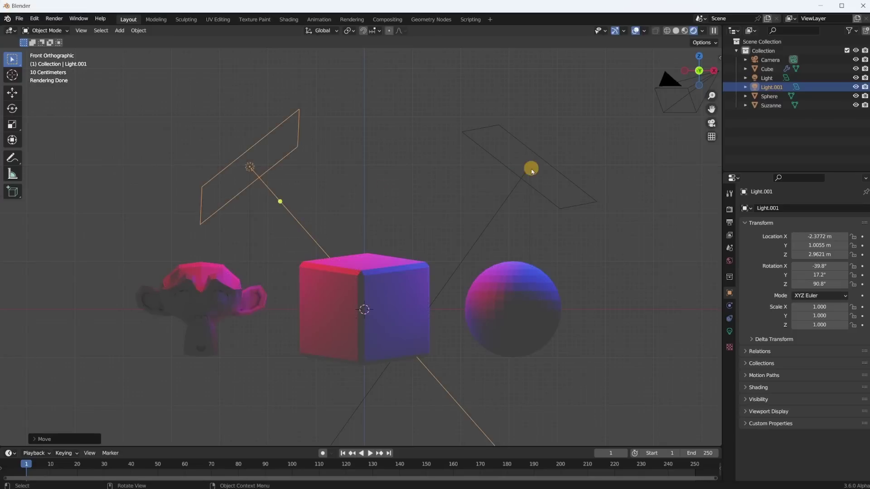
pyautogui.press('g')
pyautogui.click(492, 168)
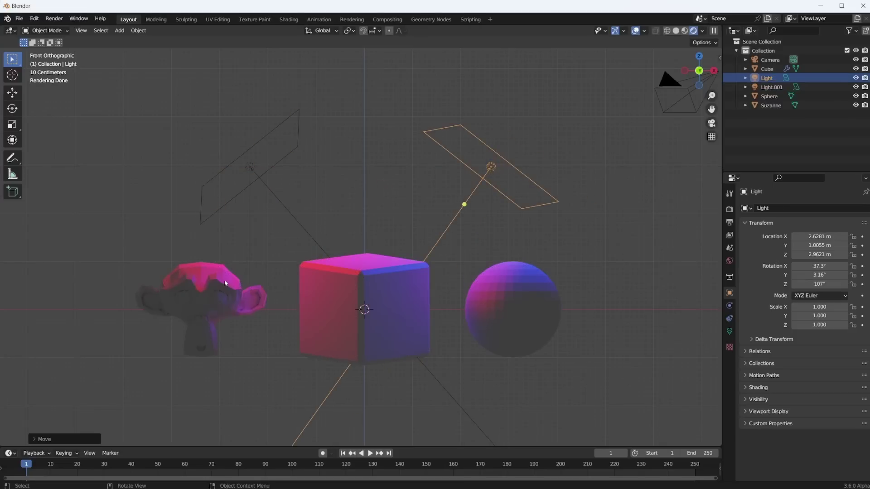
pyautogui.scroll(2, 176, 295)
pyautogui.scroll(-2, 165, 300)
# - Move Cube, Sphere and Suzanne out of Collection in the Outliner
pyautogui.click(769, 96)
pyautogui.keyDown('ctrl'); pyautogui.click(770, 105); pyautogui.keyUp('ctrl')
pyautogui.keyDown('ctrl'); pyautogui.click(766, 68); pyautogui.keyUp('ctrl')
pyautogui.moveTo(767, 69); pyautogui.dragTo(765, 47)
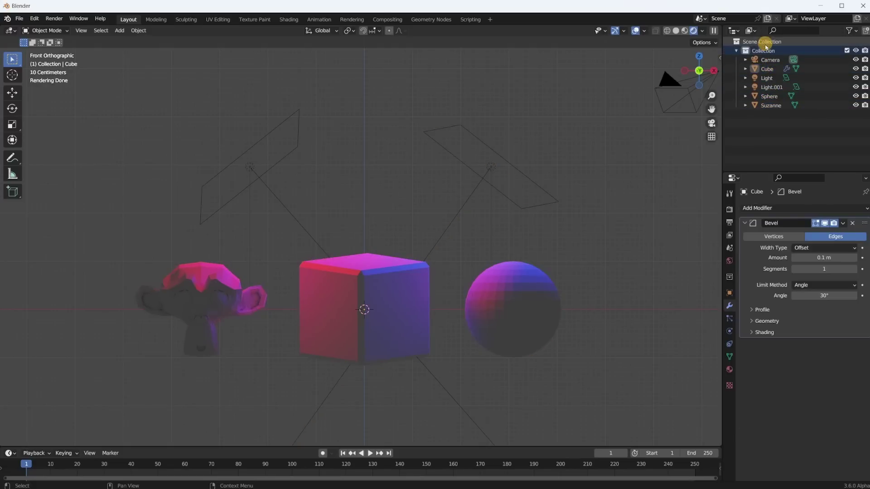
# - Rename Light to 'blue' and Light.001 to 'red'
pyautogui.click(768, 70)
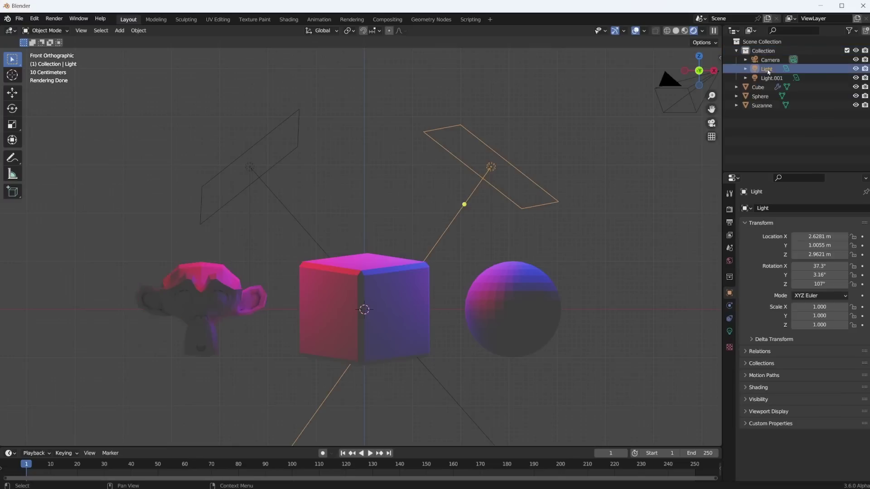
pyautogui.doubleClick(768, 69)
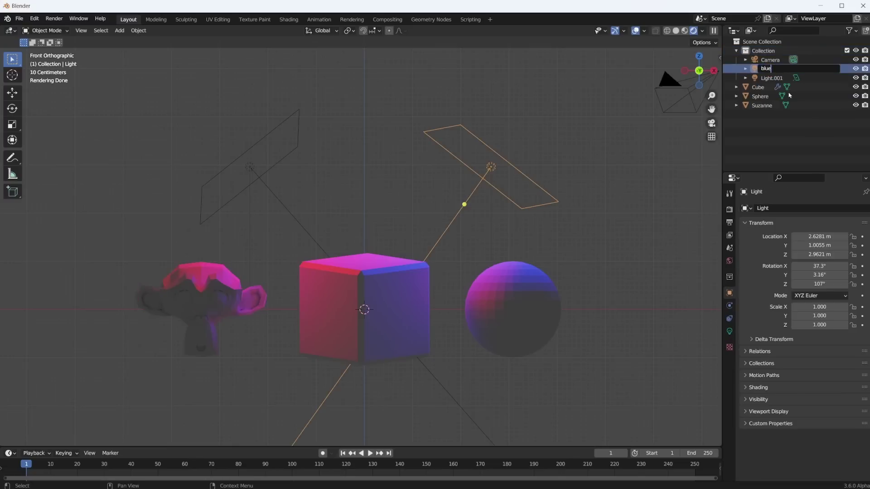
pyautogui.write('blue')
pyautogui.press('Return')
pyautogui.click(771, 77)
pyautogui.doubleClick(772, 78)
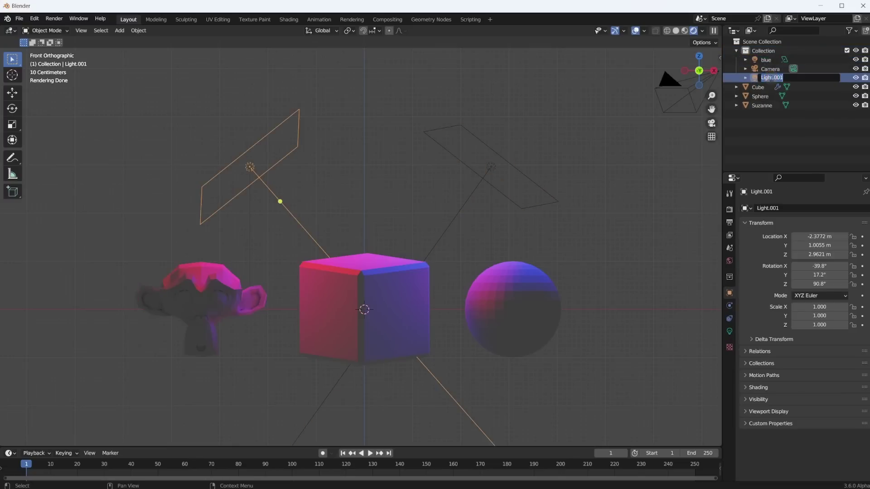
pyautogui.write('red')
pyautogui.press('Return')
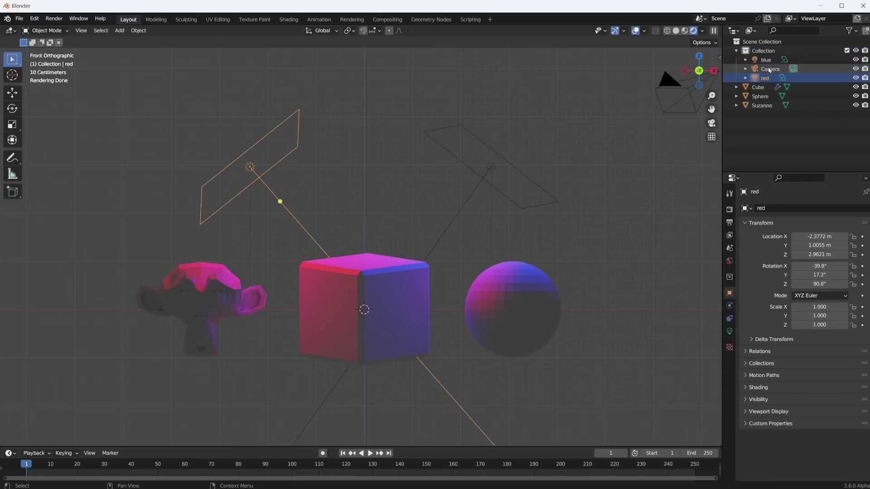
# - Delete the camera from the scene
pyautogui.click(769, 69)
pyautogui.press('Delete')
pyautogui.click(769, 62)
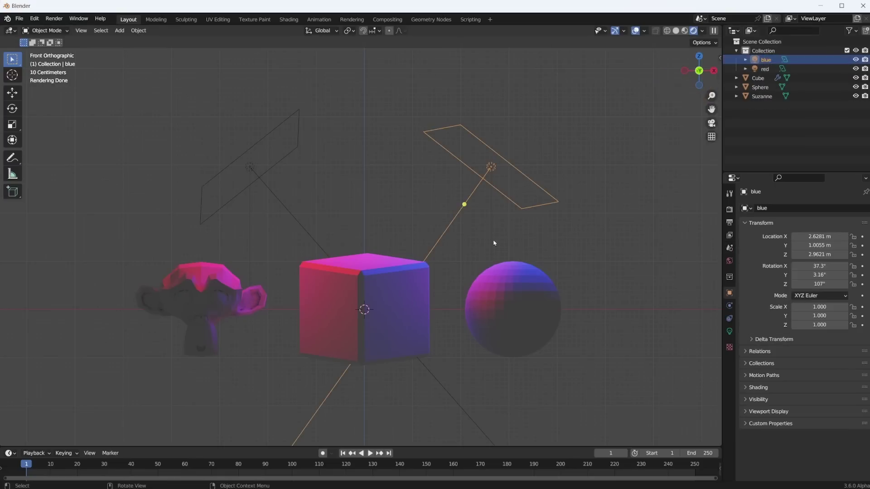
pyautogui.click(780, 138)
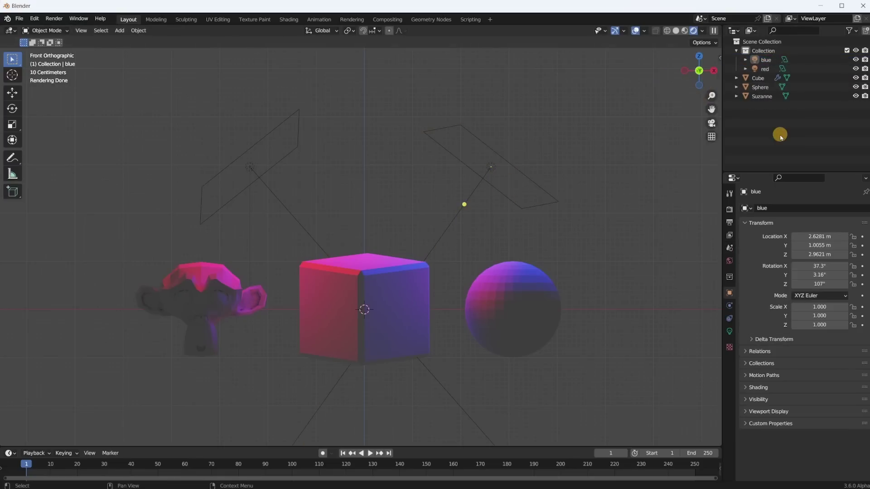
# - Select the blue light and expand its Object Properties Shading panel to show Light Linking
pyautogui.click(766, 60)
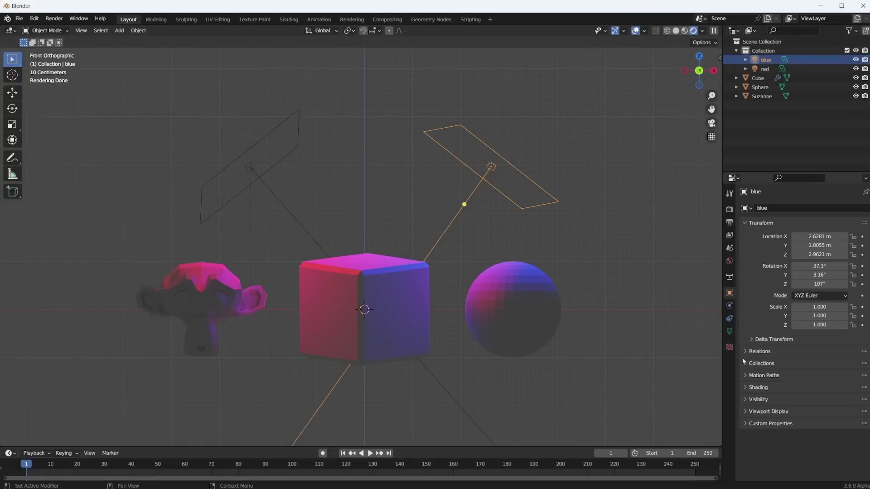
pyautogui.click(745, 388)
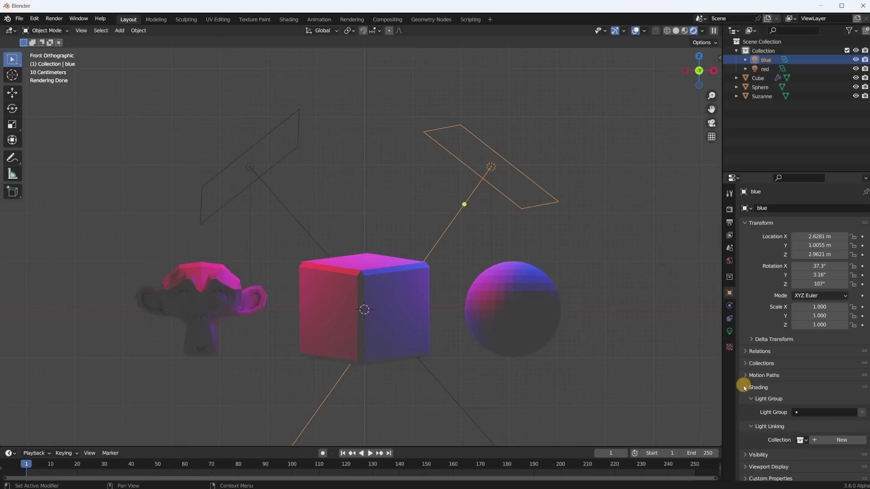
pyautogui.scroll(-1, 786, 410)
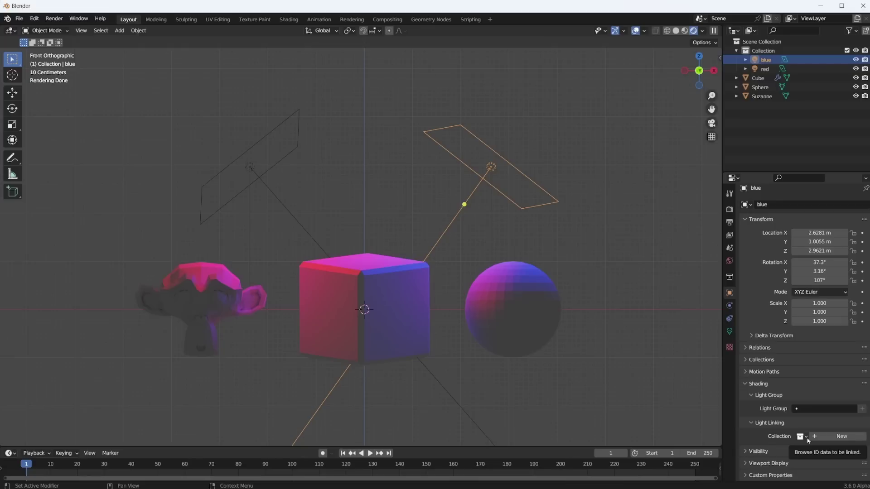
# - Add a new collection in the Outliner and name it 'blue'
pyautogui.rightClick(765, 44)
pyautogui.click(759, 43)
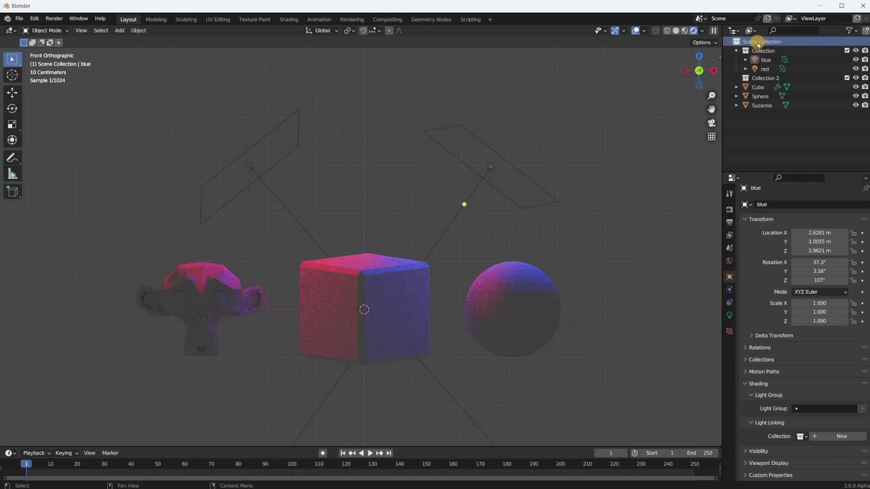
pyautogui.click(763, 79)
pyautogui.doubleClick(763, 79)
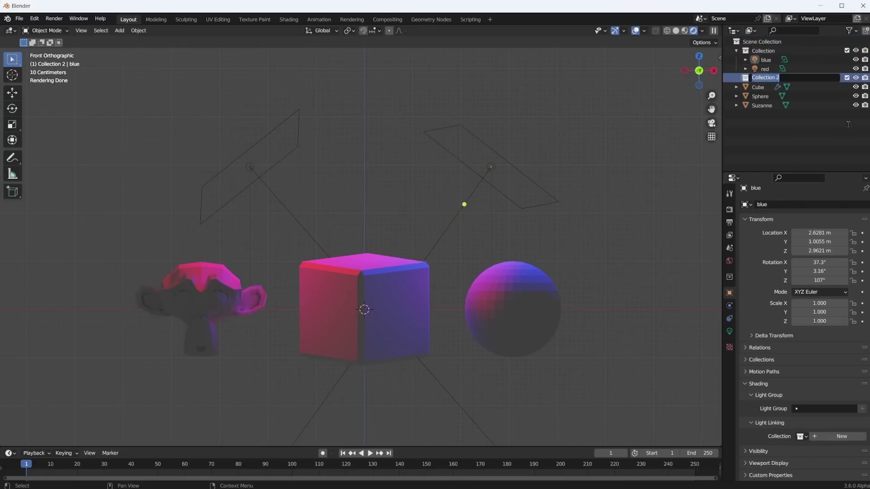
pyautogui.write('blue')
pyautogui.press('Return')
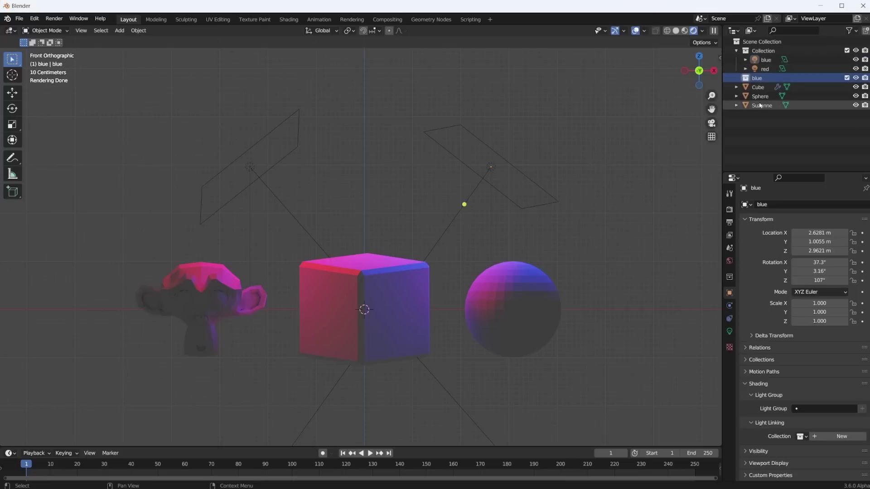
# - Move Cube and Suzanne into the blue collection
pyautogui.click(512, 204)
pyautogui.click(510, 207)
pyautogui.click(507, 197)
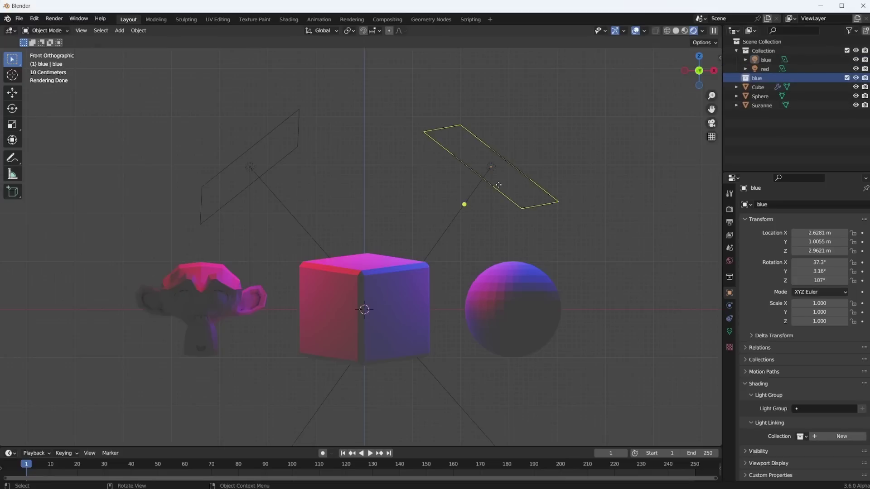
pyautogui.click(500, 186)
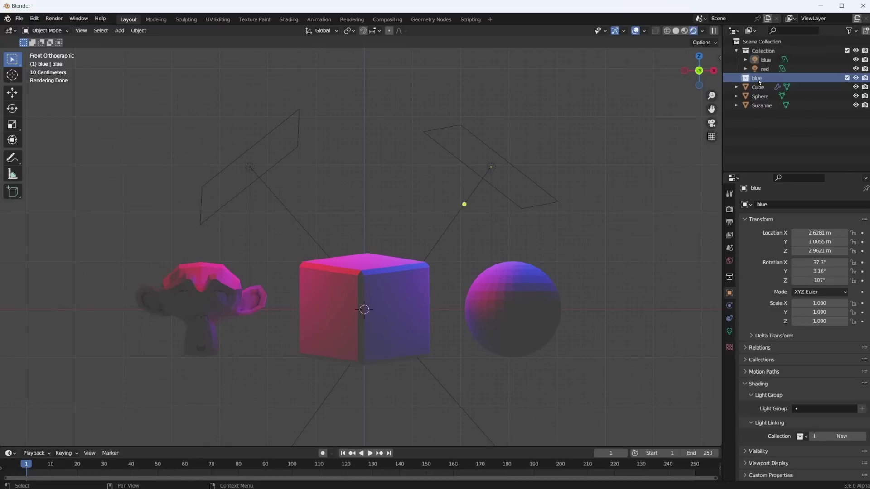
pyautogui.click(501, 170)
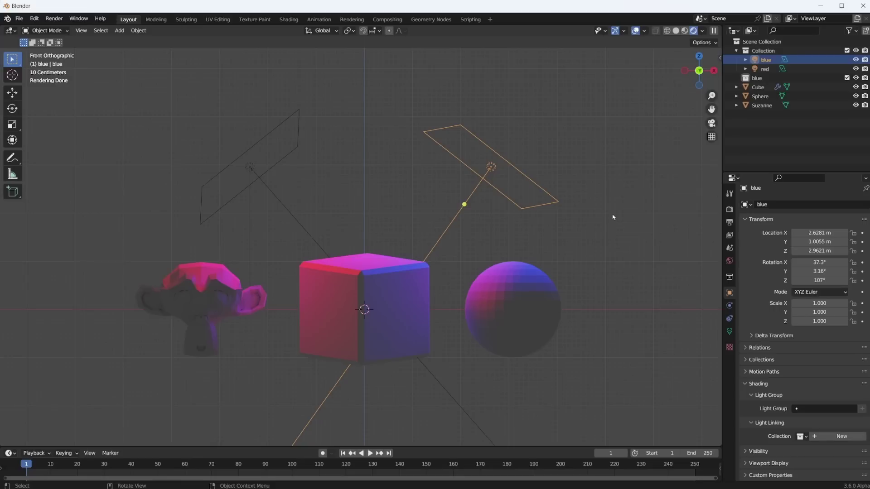
pyautogui.click(758, 87)
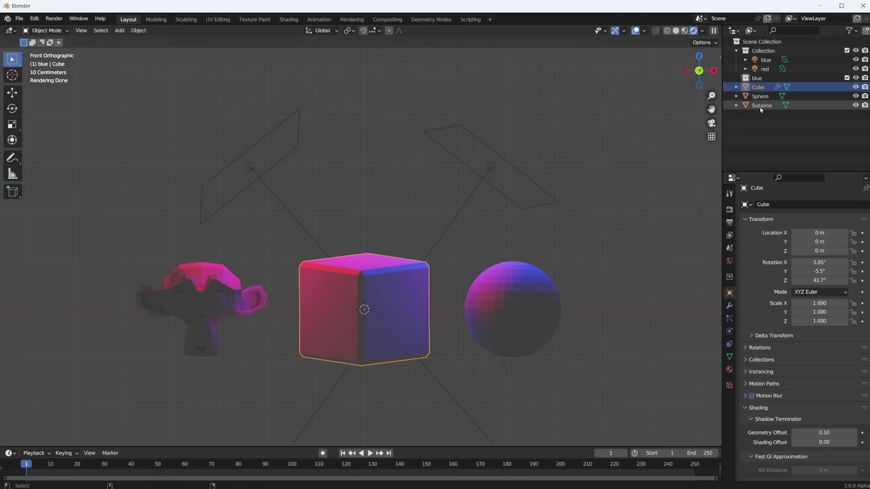
pyautogui.keyDown('ctrl'); pyautogui.click(761, 106); pyautogui.keyUp('ctrl')
pyautogui.moveTo(762, 89); pyautogui.dragTo(764, 78)
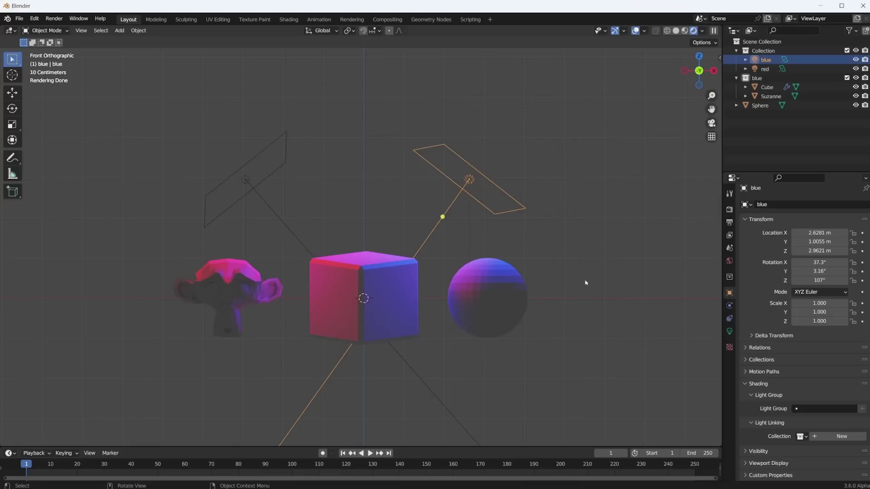
# - Set the blue light's Light Linking collection to 'blue', listing Cube and Suzanne
pyautogui.click(805, 436)
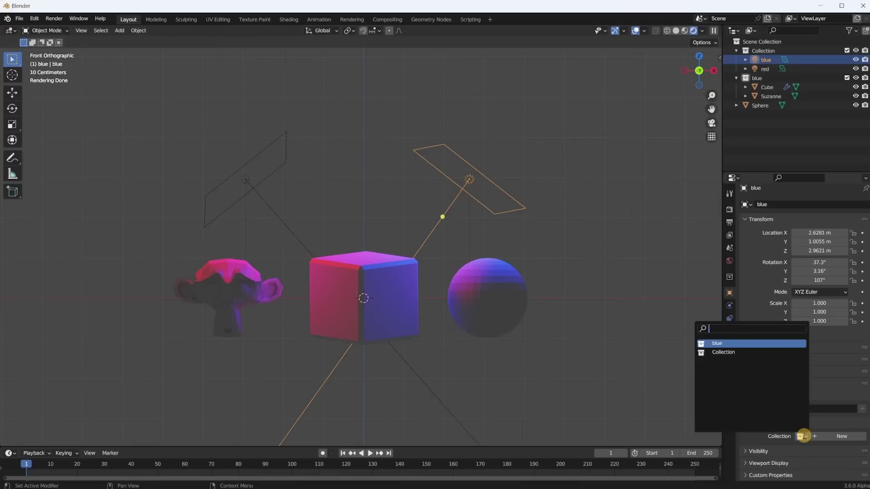
pyautogui.click(752, 347)
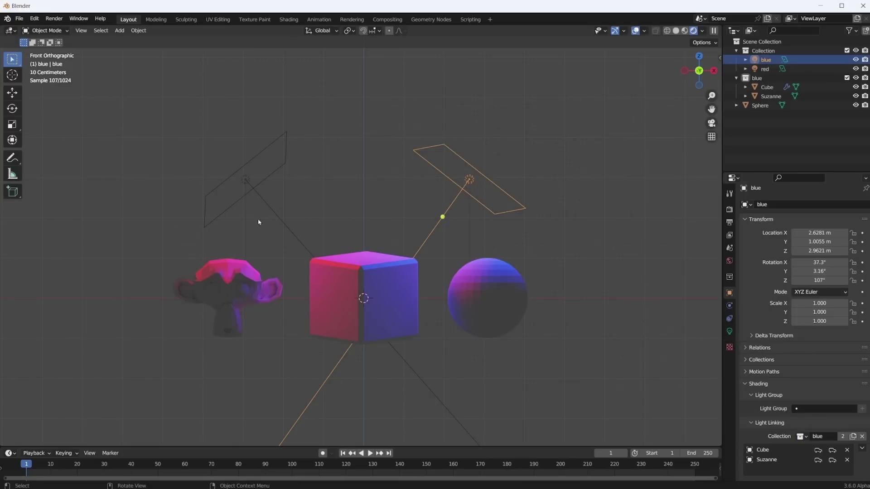
pyautogui.scroll(2, 529, 267)
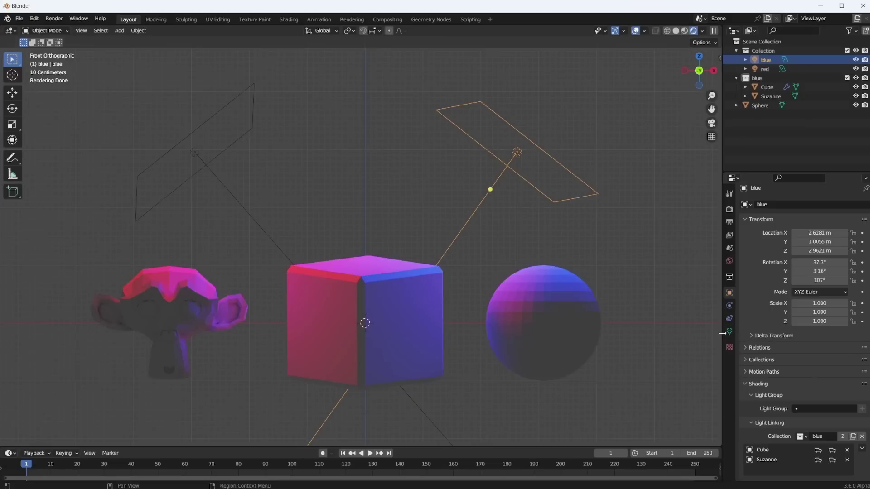
pyautogui.moveTo(724, 337); pyautogui.dragTo(672, 342)
pyautogui.scroll(-2, 794, 433)
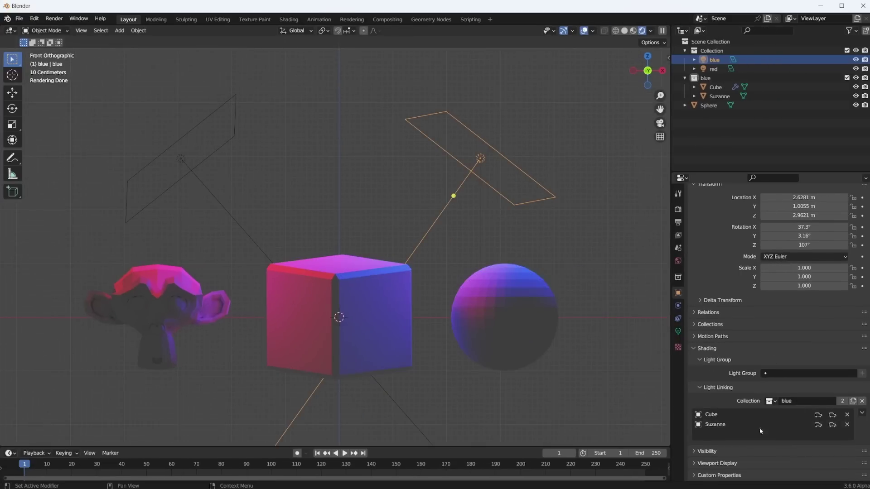
pyautogui.click(819, 416)
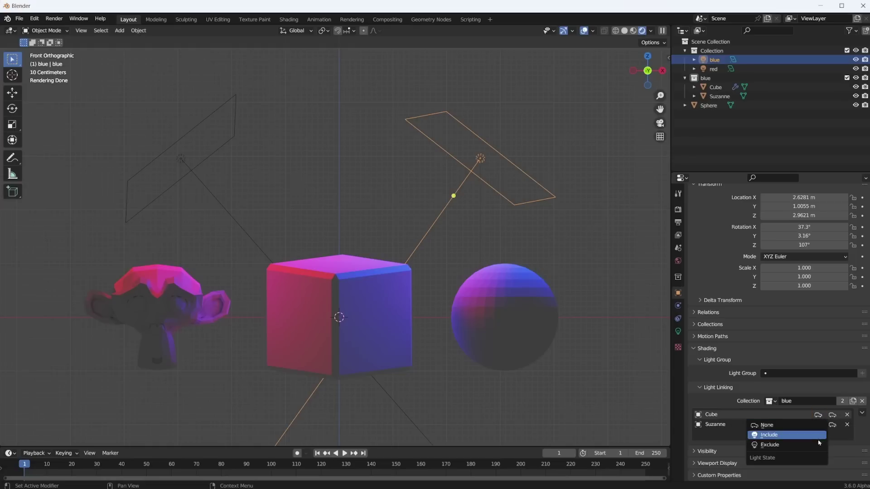
pyautogui.click(818, 437)
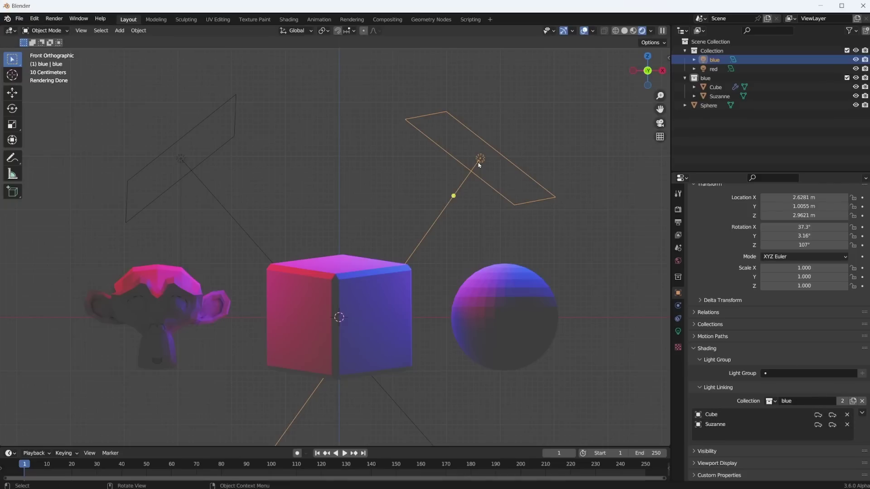
# - Set both Suzanne and Cube to Include in the blue light's Light Linking list
pyautogui.click(817, 425)
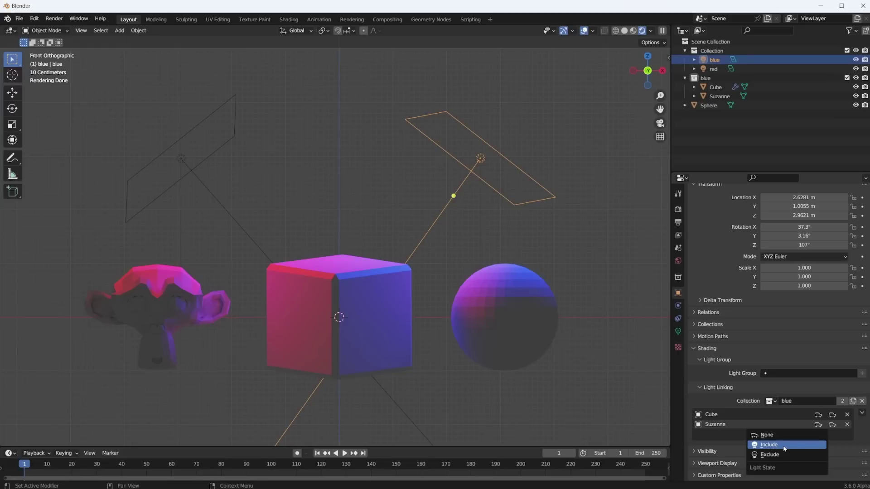
pyautogui.click(820, 426)
pyautogui.click(817, 424)
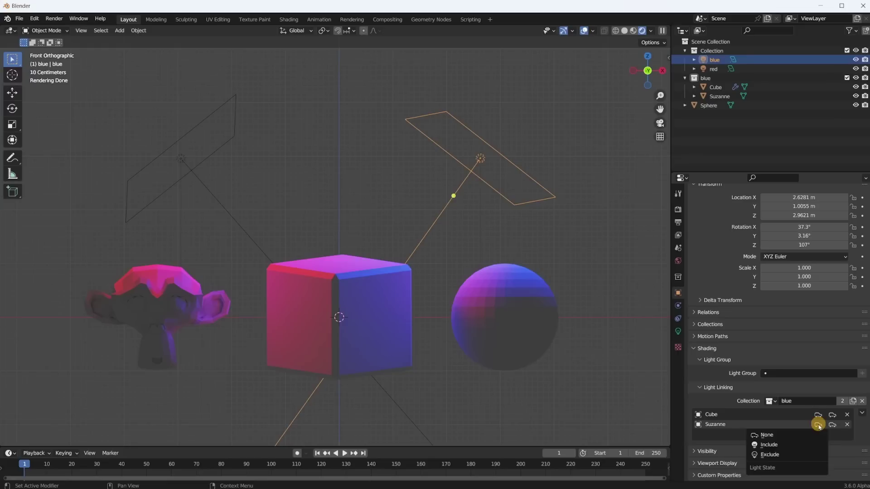
pyautogui.click(779, 446)
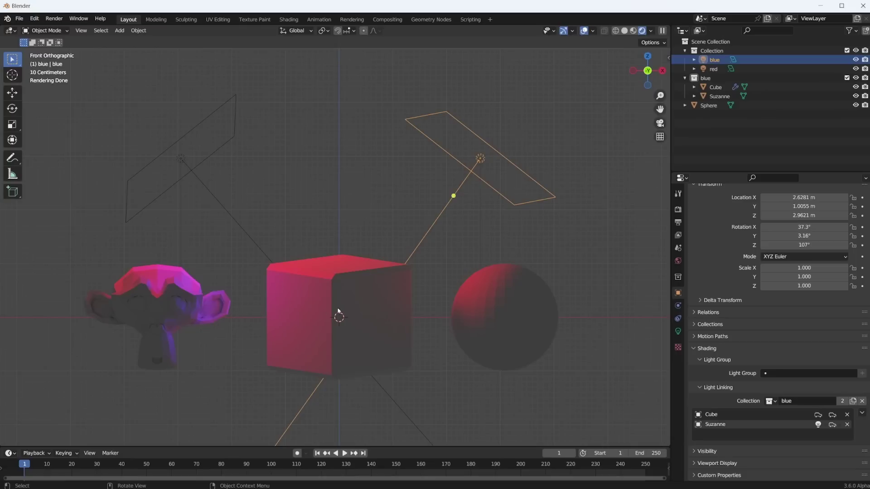
pyautogui.click(817, 424)
pyautogui.click(807, 438)
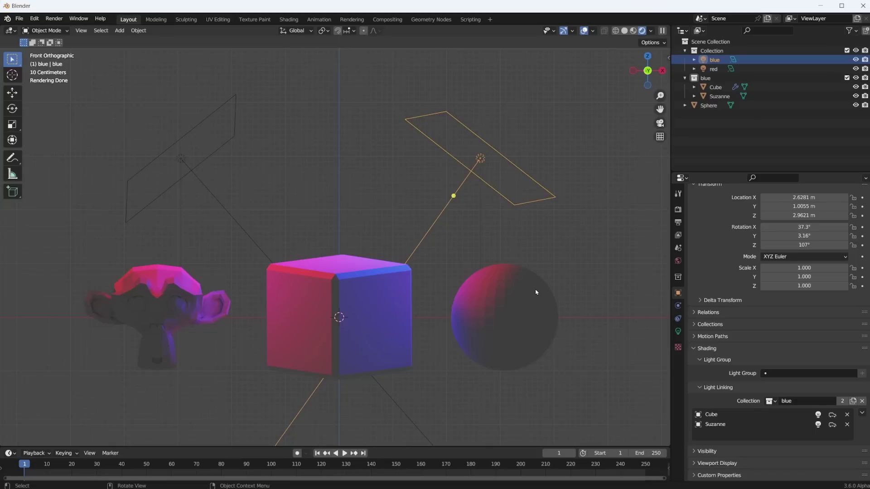
pyautogui.scroll(2, 450, 346)
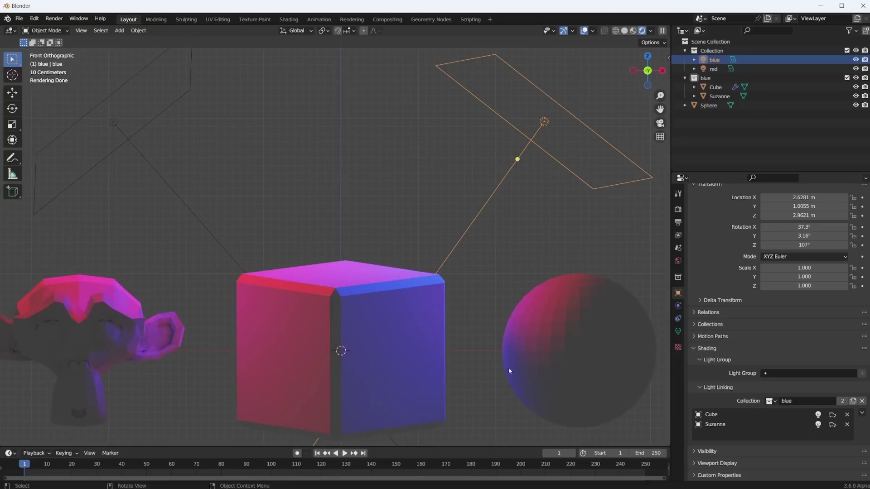
pyautogui.moveTo(442, 349); pyautogui.dragTo(501, 381, button='middle')
pyautogui.press('KP_1')
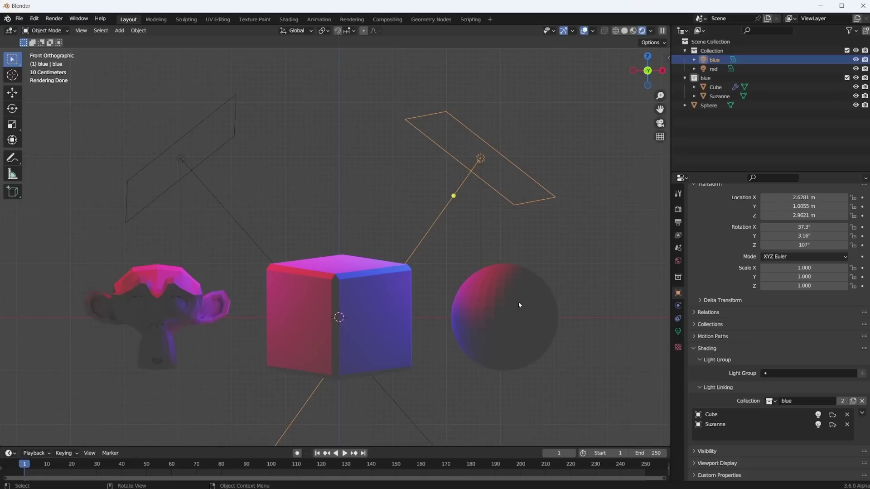
# - Create a new collection named 'red' under the Scene Collection and move the Sphere into it
pyautogui.click(214, 170)
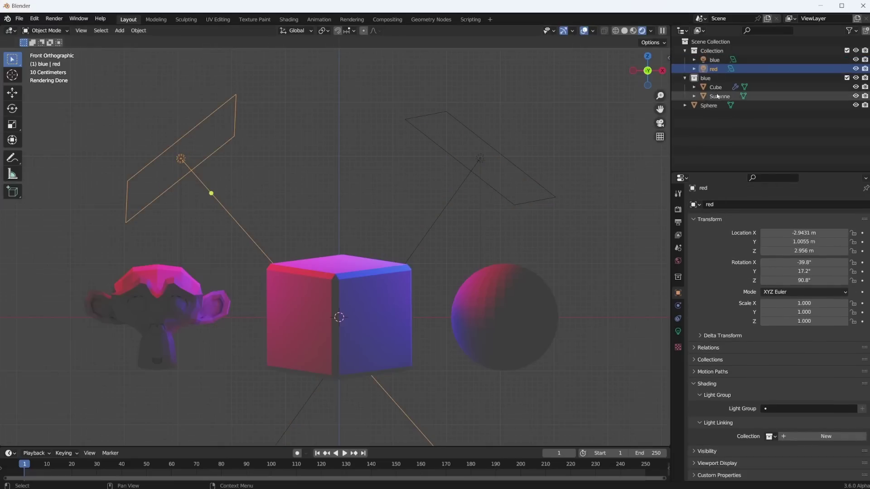
pyautogui.rightClick(702, 41)
pyautogui.press('Escape')
pyautogui.rightClick(702, 40)
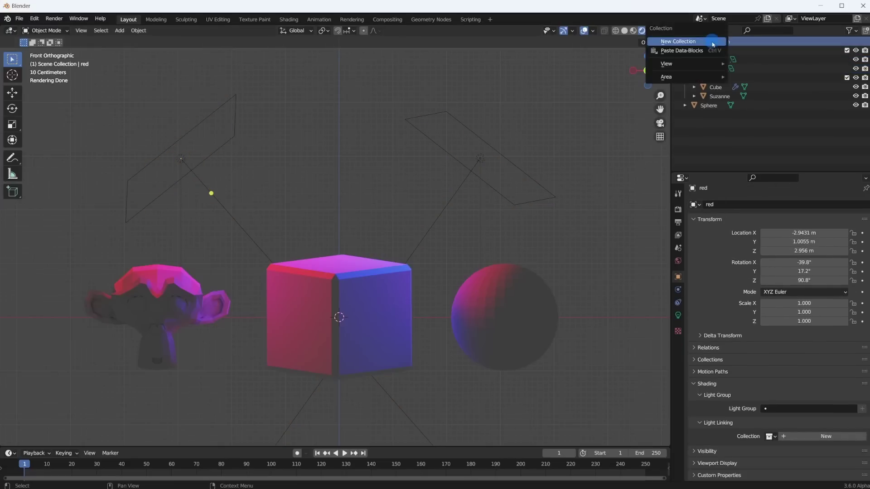
pyautogui.click(700, 41)
pyautogui.doubleClick(714, 105)
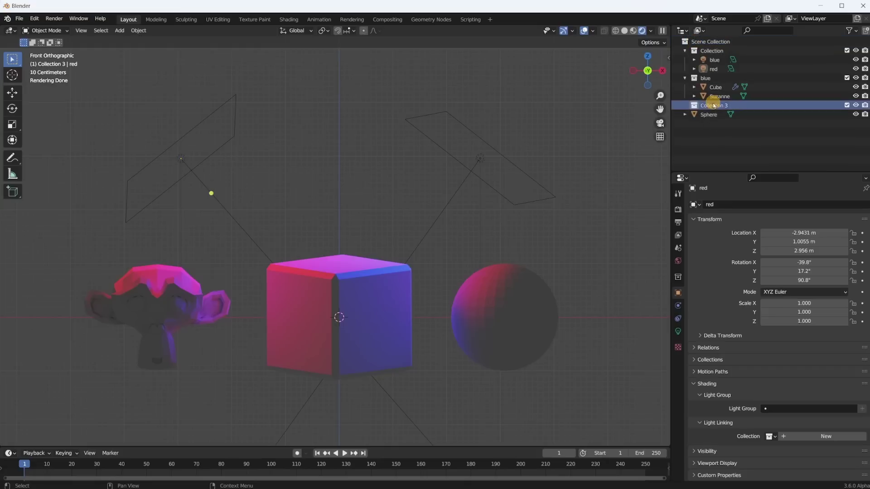
pyautogui.write('red')
pyautogui.press('Return')
pyautogui.moveTo(718, 117); pyautogui.dragTo(715, 107)
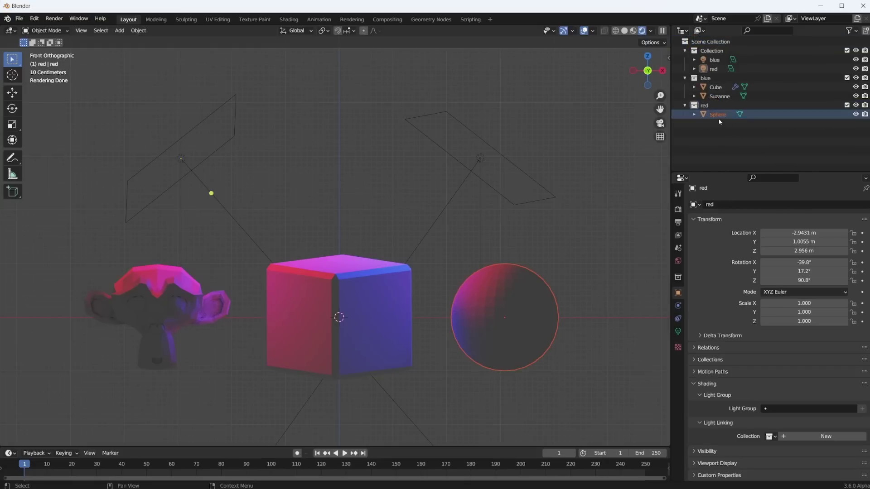
# - Link the red area light to the 'red' collection and set Sphere to Exclude
pyautogui.click(181, 158)
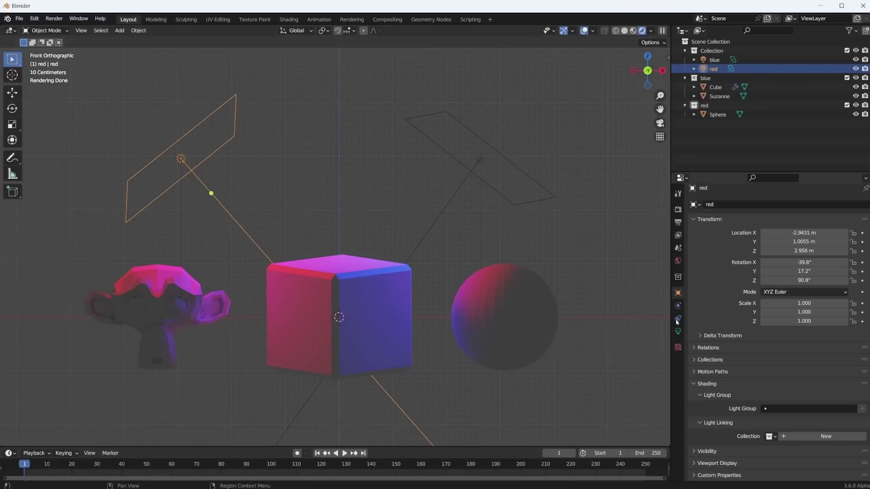
pyautogui.click(772, 436)
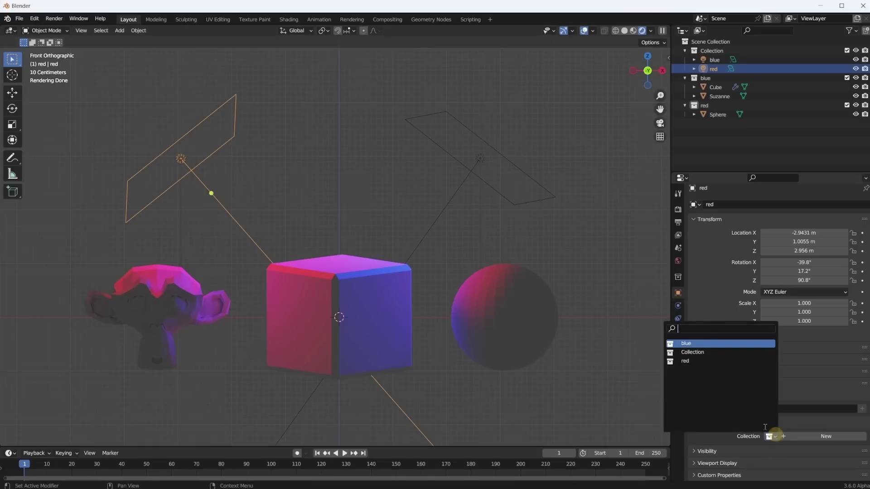
pyautogui.click(700, 361)
pyautogui.scroll(-2, 803, 398)
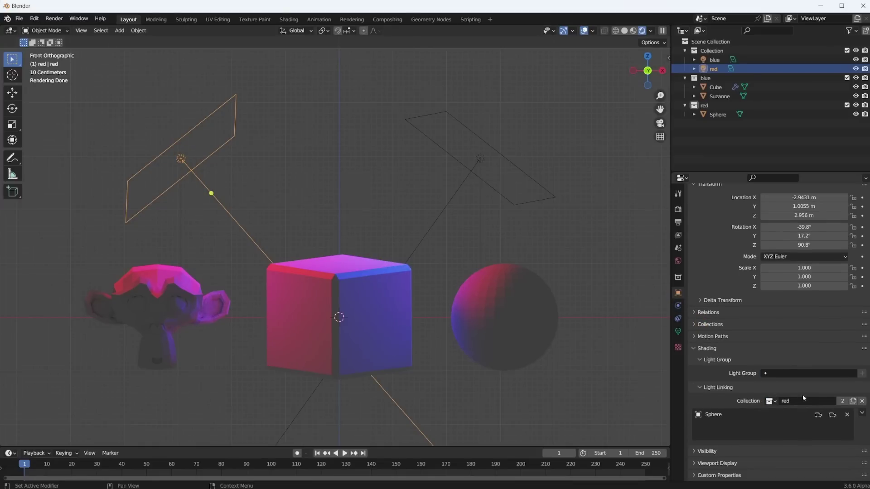
pyautogui.click(818, 414)
pyautogui.click(795, 436)
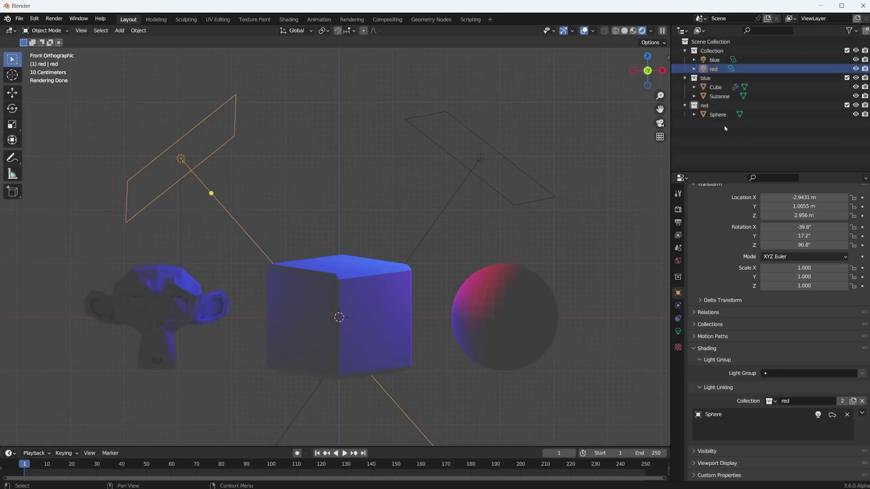
# - Move Cube and Suzanne into the red collection and the Sphere out to the Scene Collection
pyautogui.click(722, 87)
pyautogui.keyDown('ctrl'); pyautogui.click(719, 96); pyautogui.keyUp('ctrl')
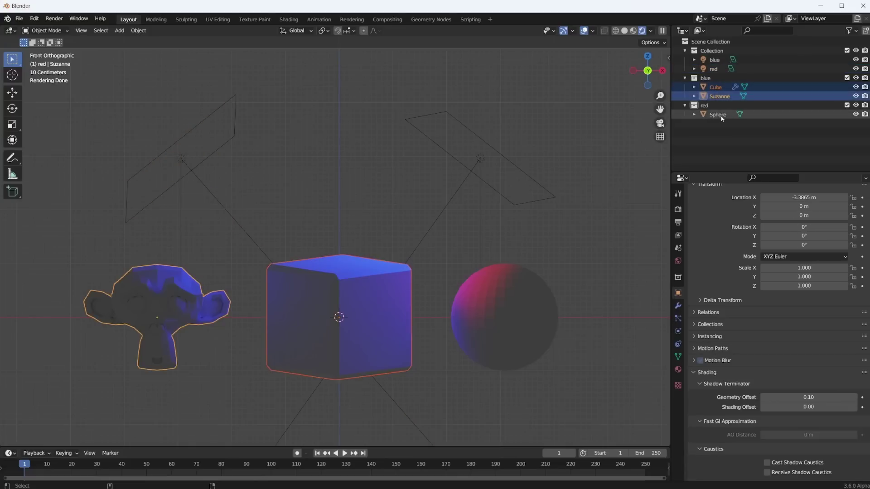
pyautogui.moveTo(720, 89); pyautogui.dragTo(702, 105)
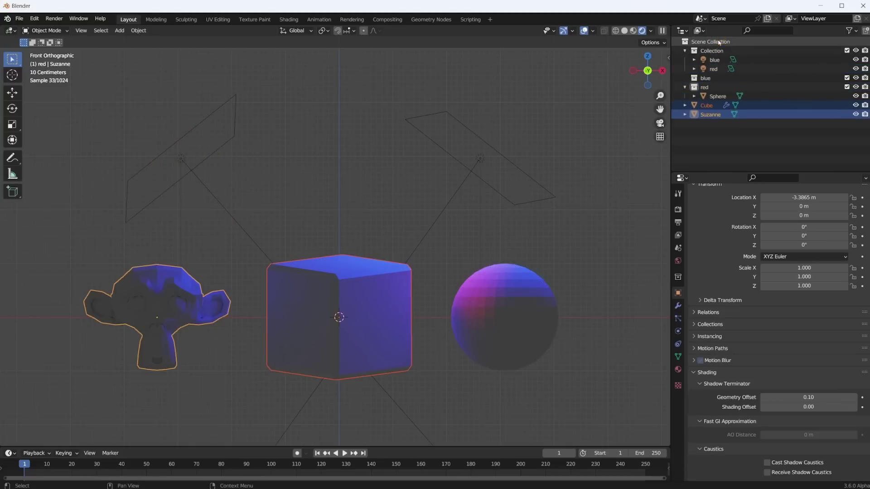
pyautogui.click(717, 96)
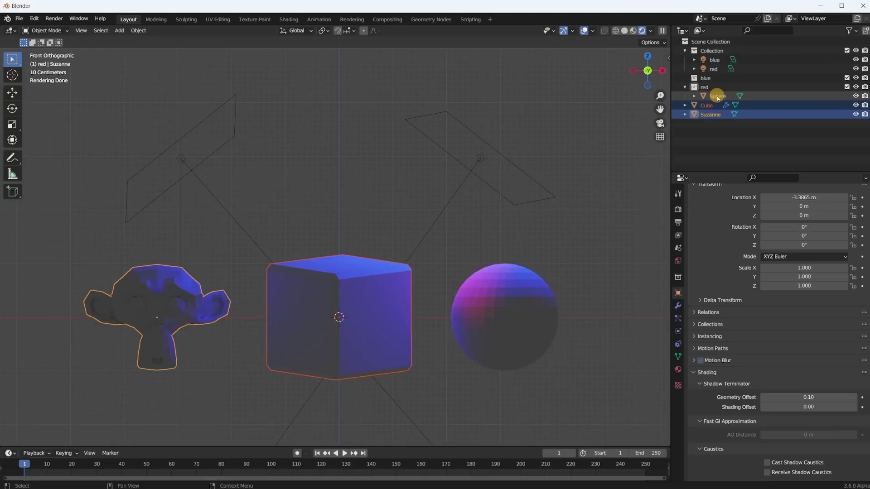
pyautogui.moveTo(735, 99); pyautogui.dragTo(717, 39)
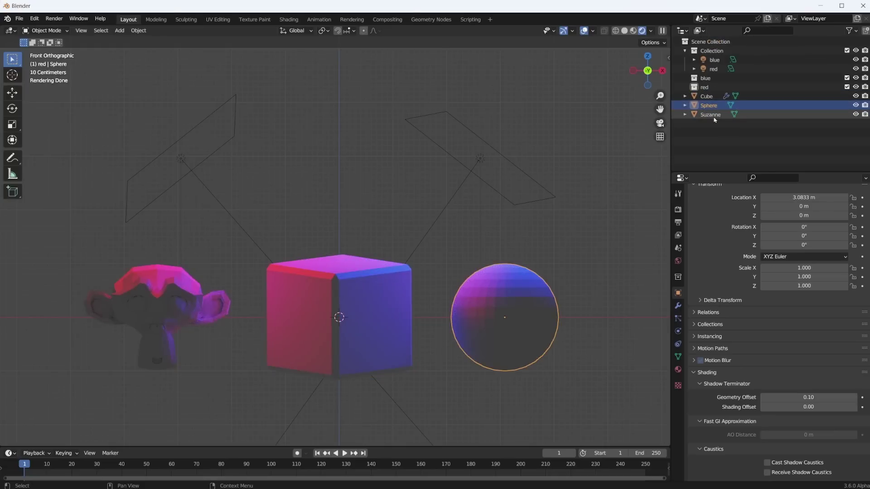
# - Put Cube, Sphere and Suzanne into the blue collection
pyautogui.click(713, 97)
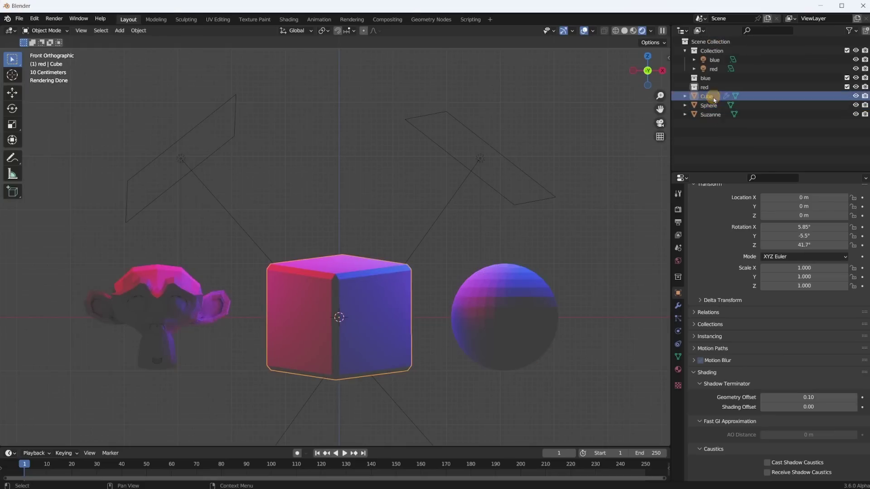
pyautogui.keyDown('ctrl'); pyautogui.click(712, 105); pyautogui.keyUp('ctrl')
pyautogui.keyDown('ctrl'); pyautogui.click(715, 115); pyautogui.keyUp('ctrl')
pyautogui.moveTo(708, 98); pyautogui.dragTo(715, 78)
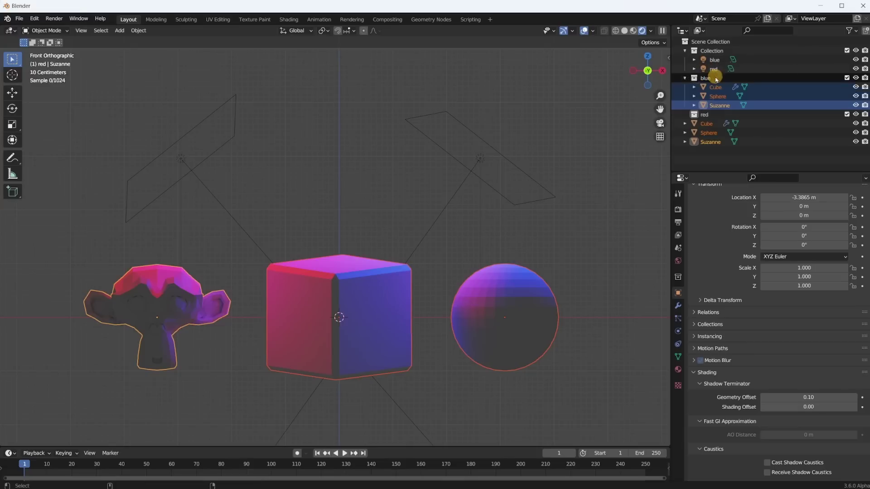
# - Link the scene-level Cube, Sphere and Suzanne into the red collection as well
pyautogui.click(720, 126)
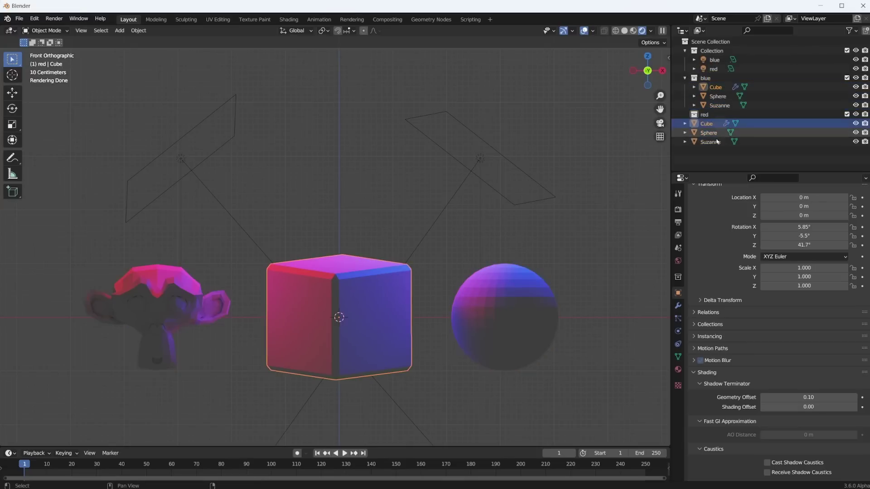
pyautogui.keyDown('shift'); pyautogui.click(710, 142); pyautogui.keyUp('shift')
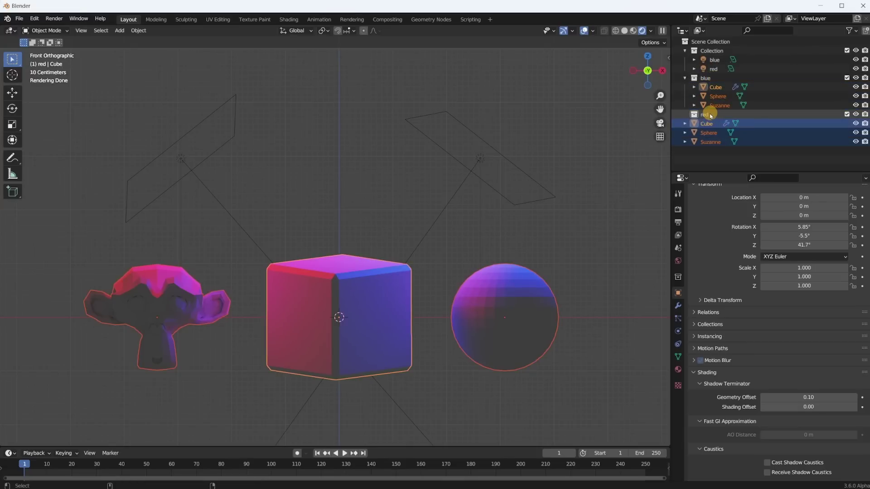
pyautogui.click(706, 124)
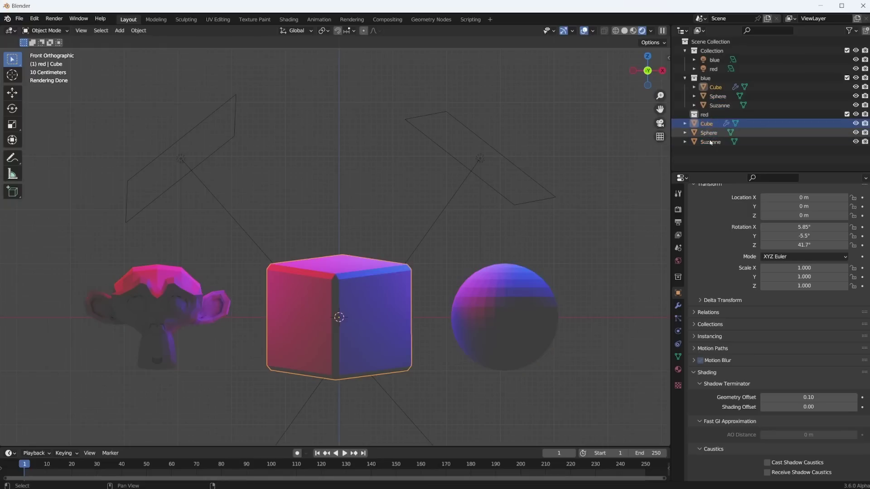
pyautogui.keyDown('shift'); pyautogui.click(710, 142); pyautogui.keyUp('shift')
pyautogui.keyDown('ctrl'); pyautogui.moveTo(709, 132); pyautogui.dragTo(709, 117); pyautogui.keyUp('ctrl')
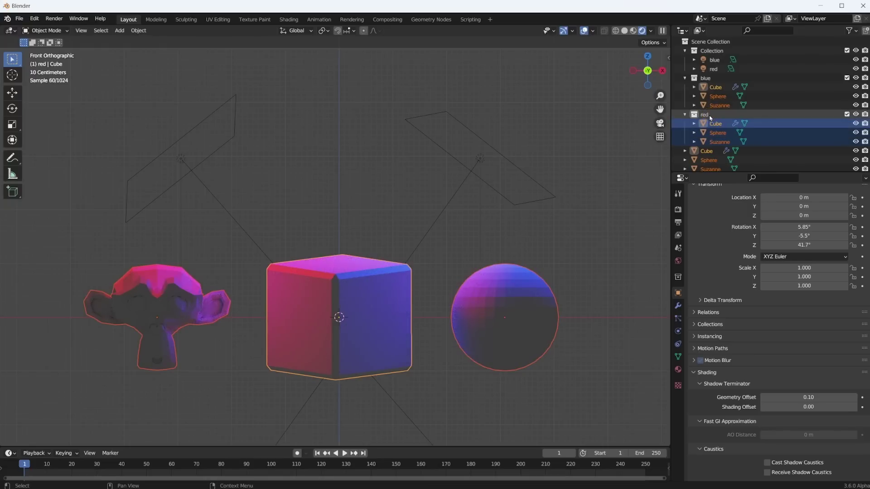
pyautogui.click(180, 159)
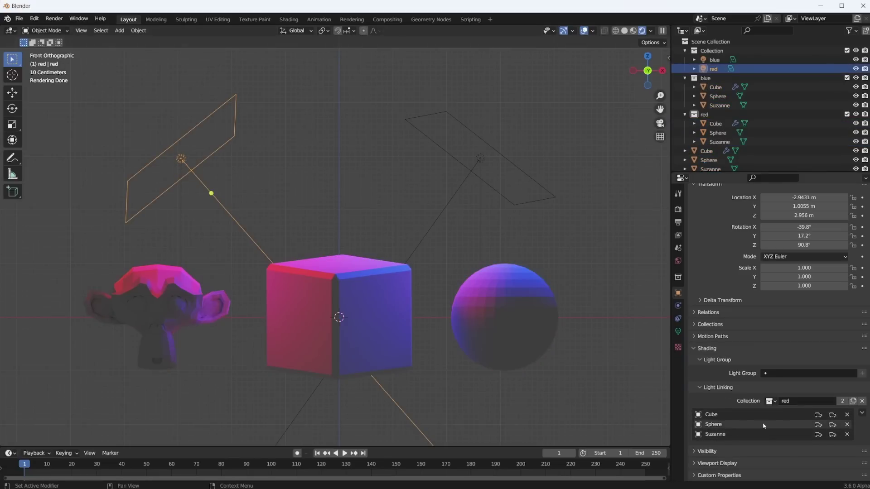
# - Include Sphere in the red light's linking and Suzanne in the blue light's linking
pyautogui.click(818, 424)
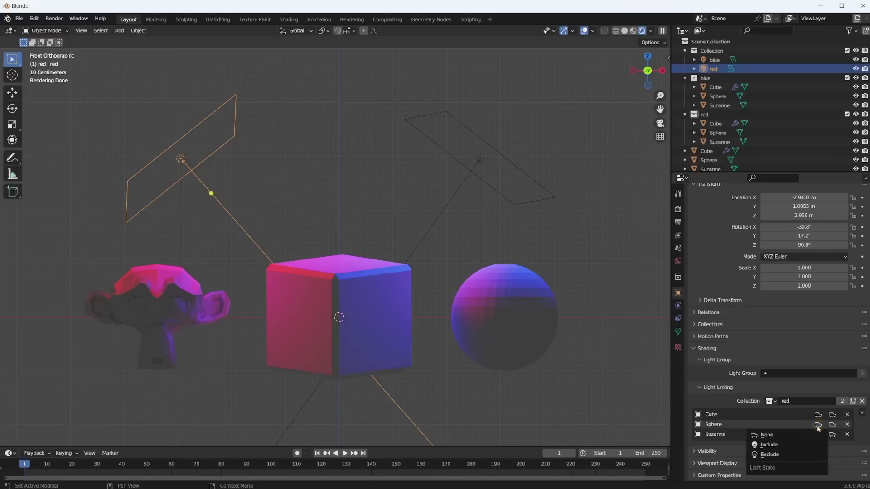
pyautogui.click(789, 447)
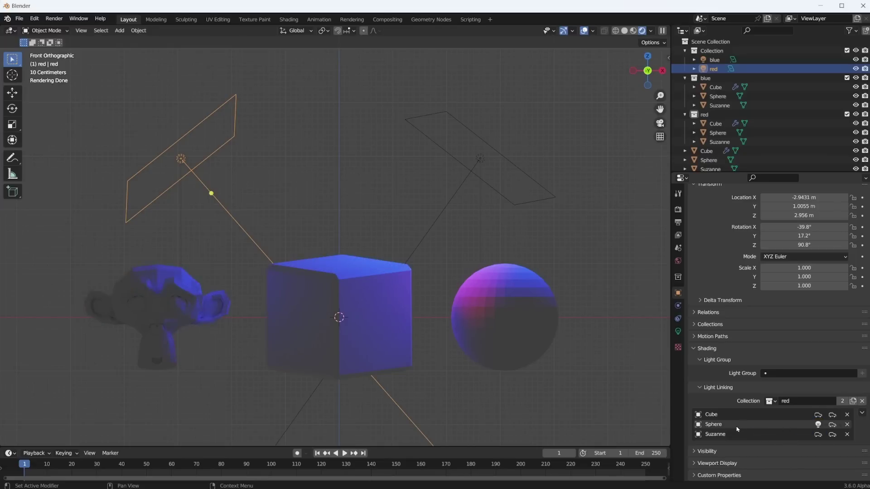
pyautogui.click(482, 164)
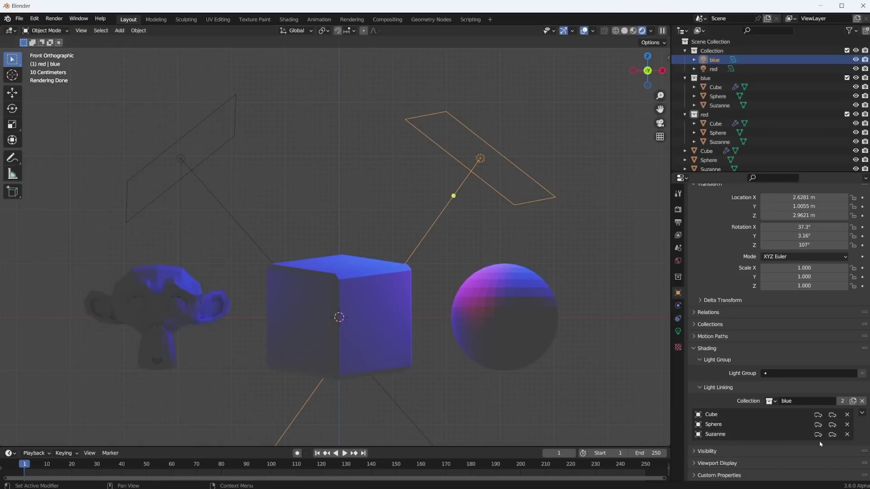
pyautogui.click(818, 436)
pyautogui.click(769, 454)
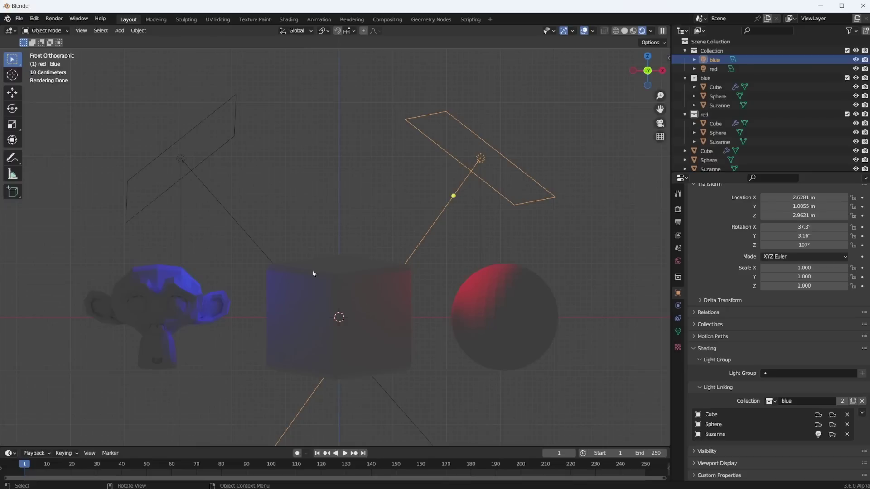
# - Set Cube to Include in the Light Linking of both the blue and red area lights
pyautogui.click(817, 415)
pyautogui.click(769, 435)
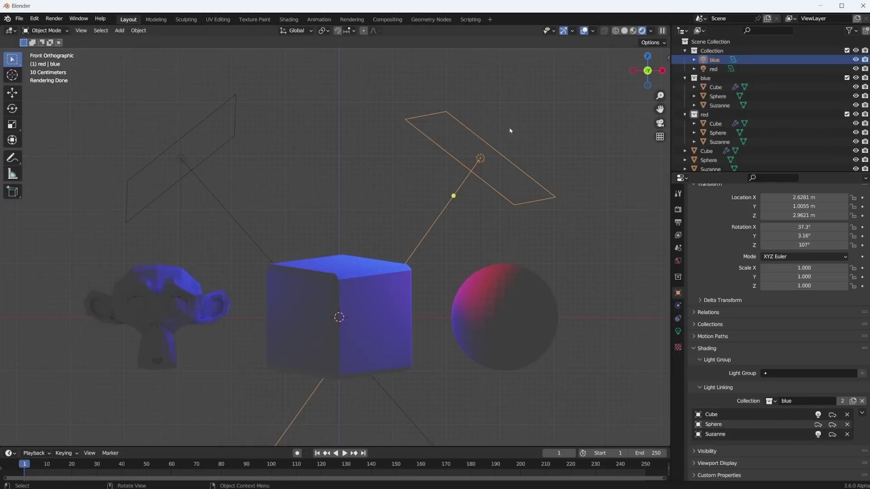
pyautogui.click(166, 158)
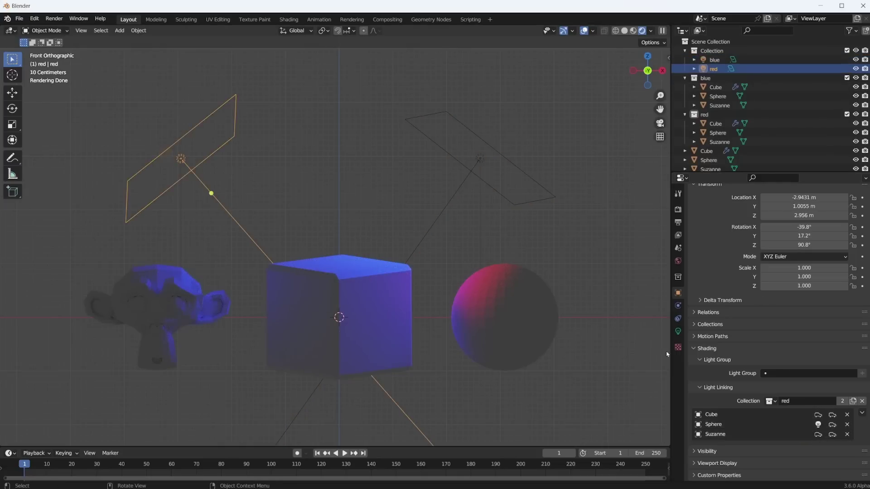
pyautogui.click(817, 414)
pyautogui.click(768, 435)
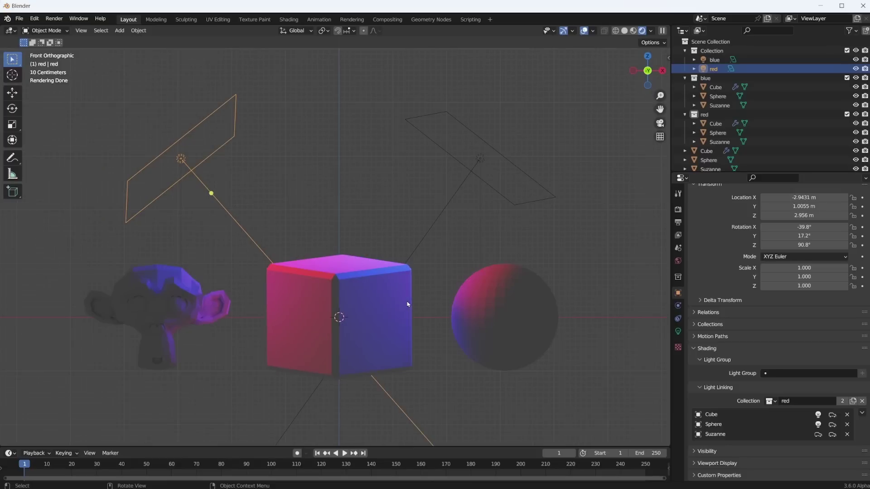
pyautogui.click(714, 60)
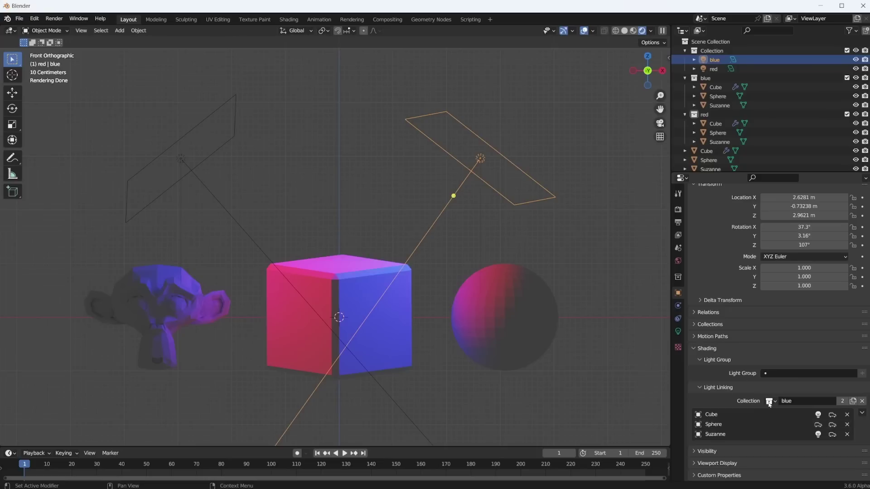
# - Set Sphere to Exclude in the blue light's linking and reset Suzanne's state to None
pyautogui.click(819, 426)
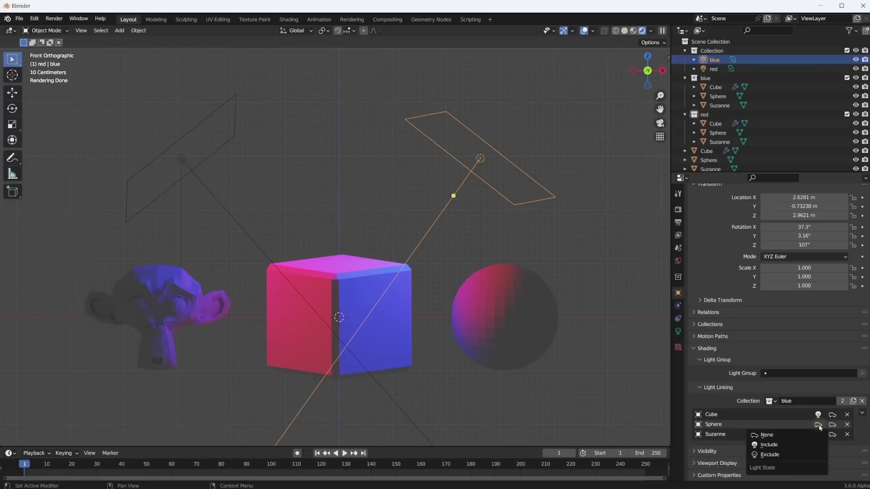
pyautogui.click(789, 458)
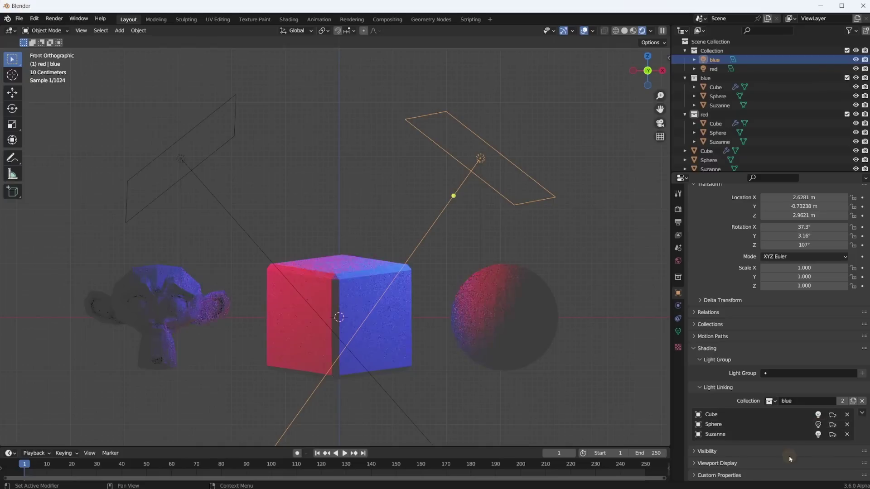
pyautogui.click(817, 434)
pyautogui.click(812, 435)
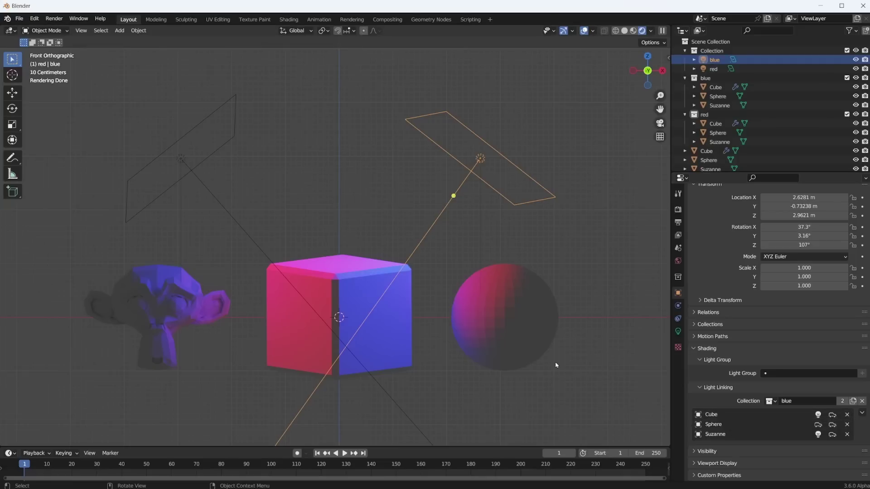
# - Move the blue area light right of the sphere and rotate it about 86.7° on X to face the objects
pyautogui.scroll(-3, 459, 269)
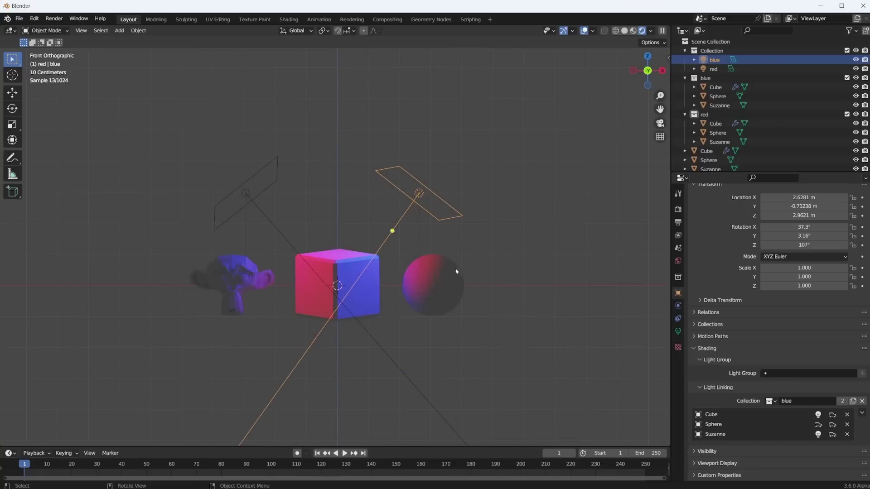
pyautogui.press('g')
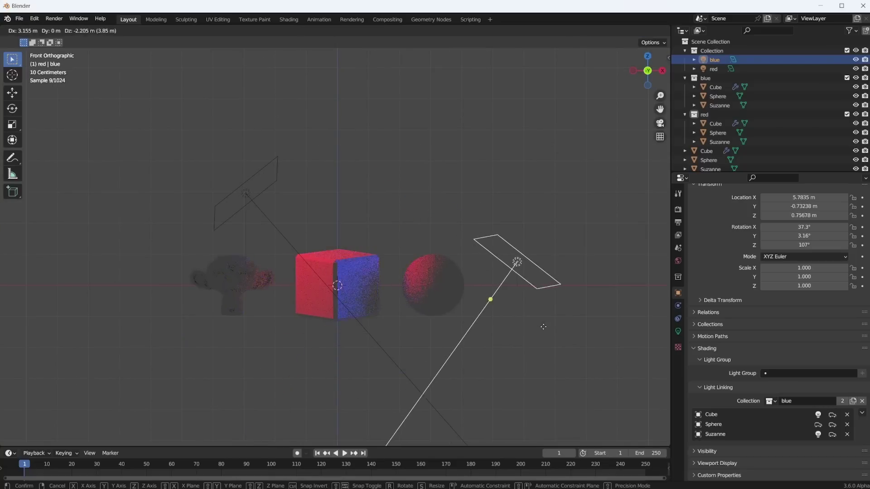
pyautogui.click(543, 330)
pyautogui.press('r')
pyautogui.click(475, 340)
pyautogui.scroll(4, 499, 344)
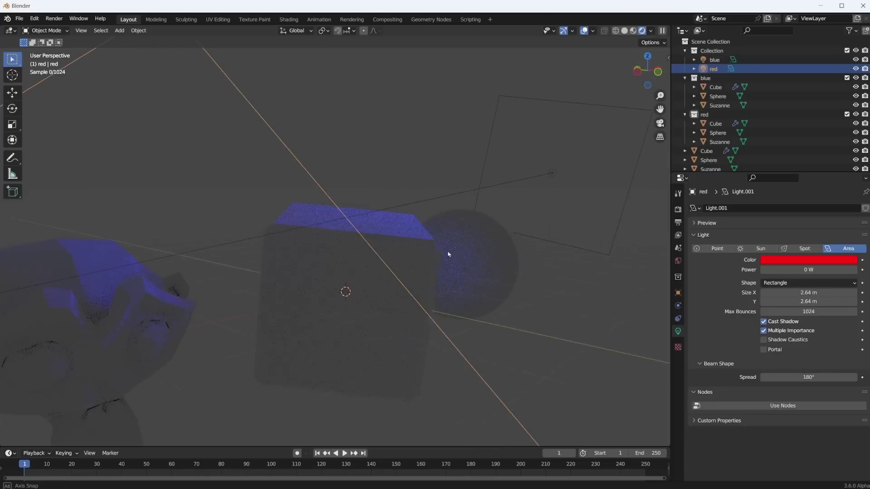
pyautogui.moveTo(448, 255); pyautogui.dragTo(211, 266, button='middle')
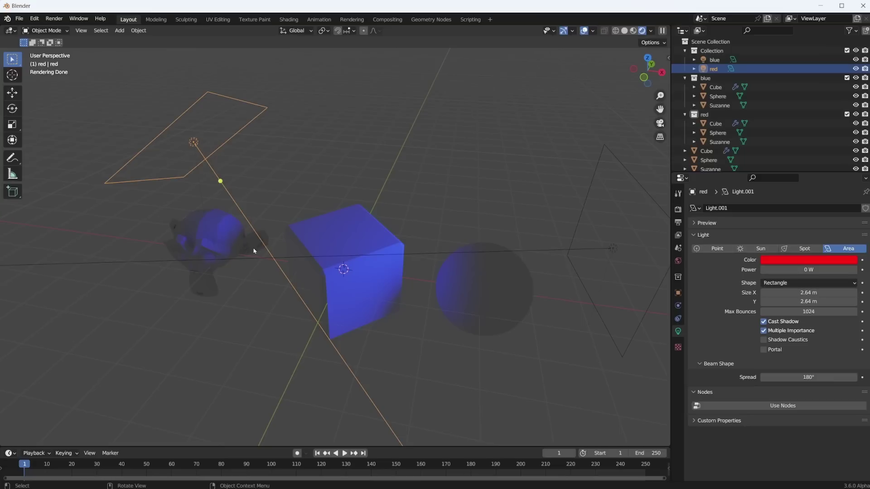
# - In the blue light's Object Properties, change Cube's shadow linking state
pyautogui.click(639, 179)
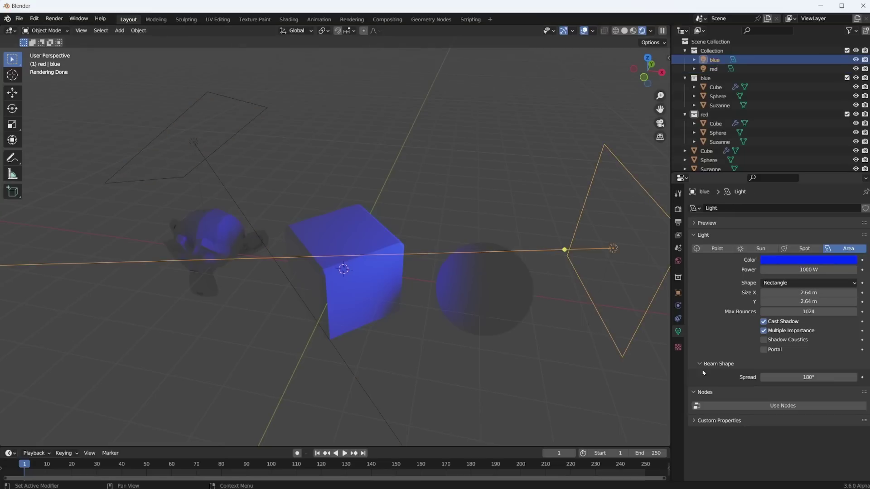
pyautogui.click(678, 294)
pyautogui.scroll(-2, 815, 408)
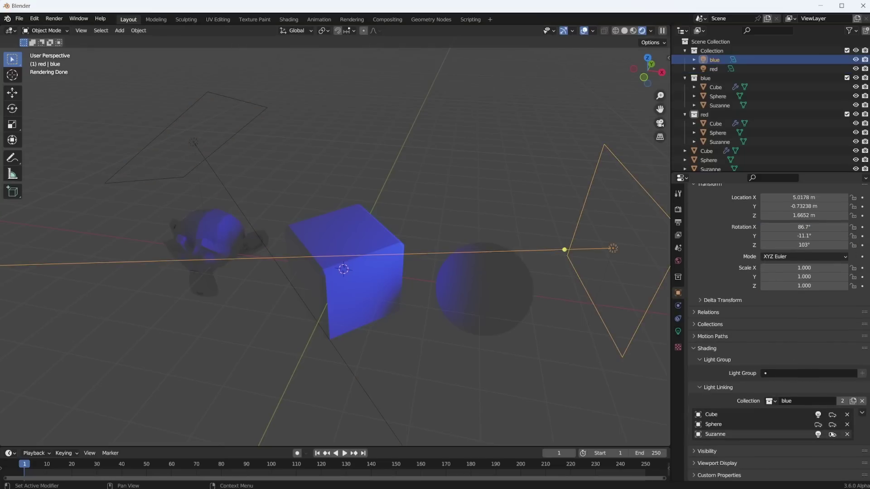
pyautogui.click(828, 418)
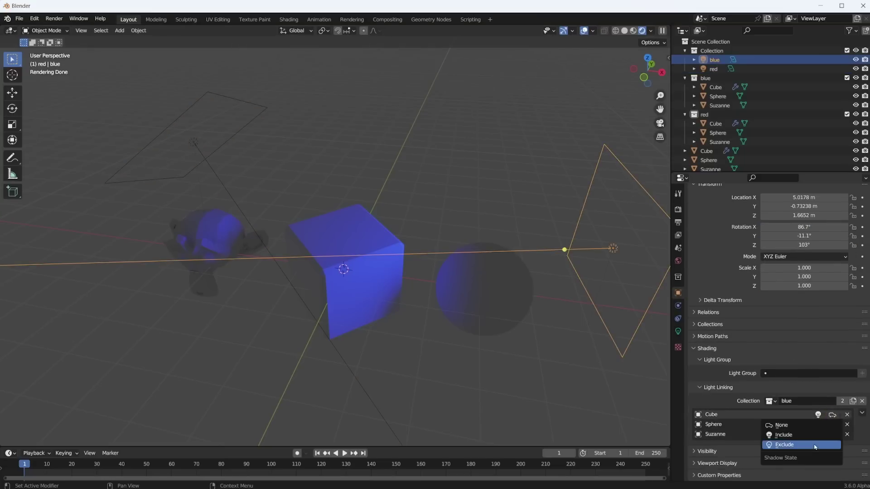
pyautogui.click(813, 445)
pyautogui.click(832, 415)
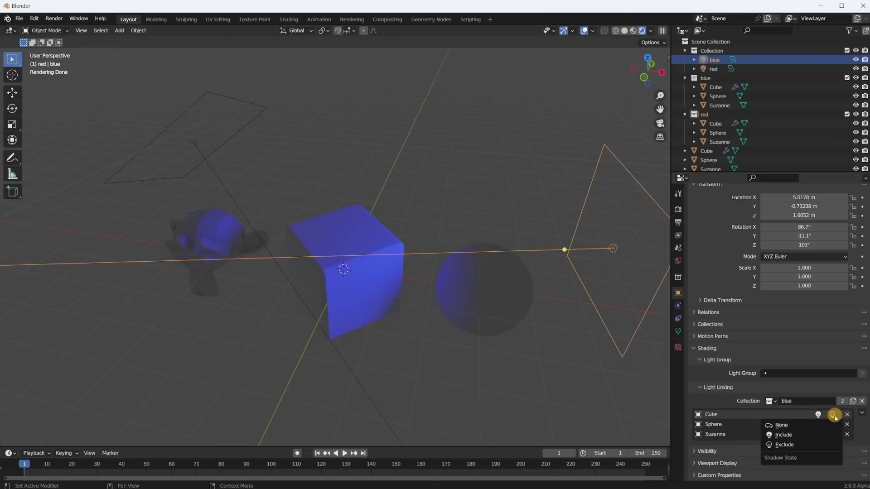
pyautogui.click(813, 436)
# - Set Sphere's light state to None and include Cube in both light and shadow linking
pyautogui.click(824, 425)
pyautogui.click(810, 428)
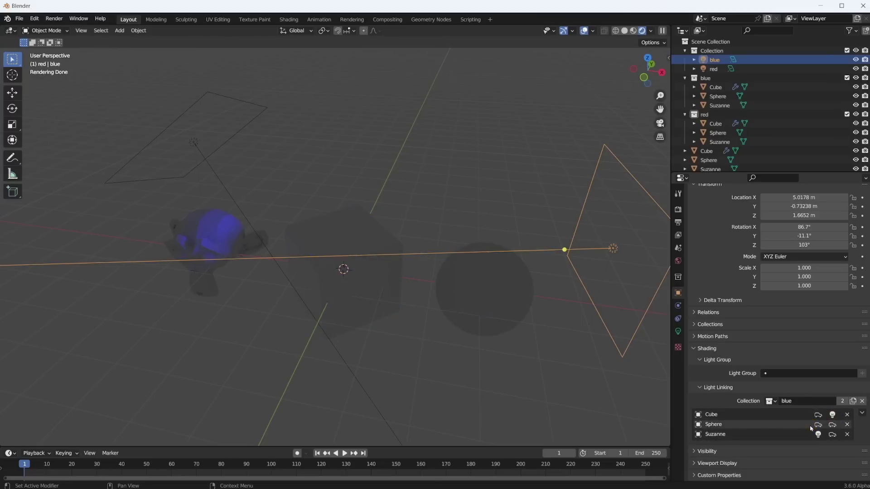
pyautogui.click(818, 415)
pyautogui.click(797, 435)
pyautogui.click(832, 414)
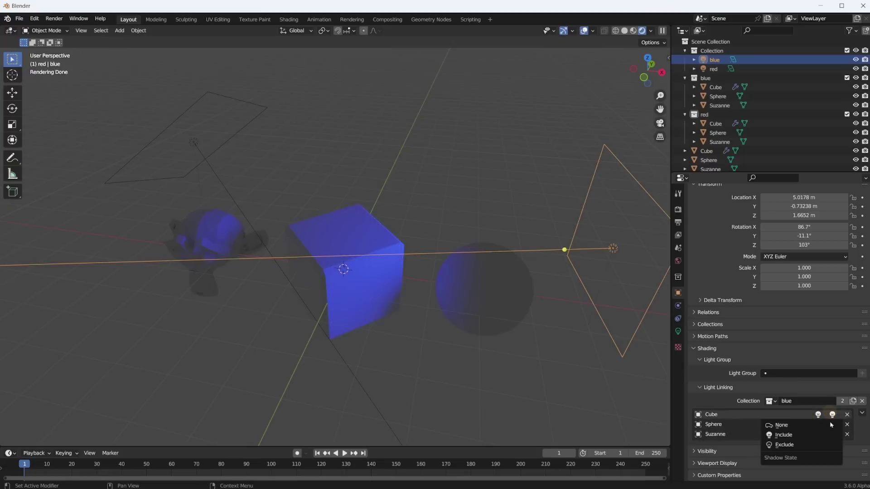
pyautogui.click(831, 428)
pyautogui.click(832, 425)
# - Set the sphere's shadow state, raise the red area light's power to 250 W, and return to front view
pyautogui.click(823, 441)
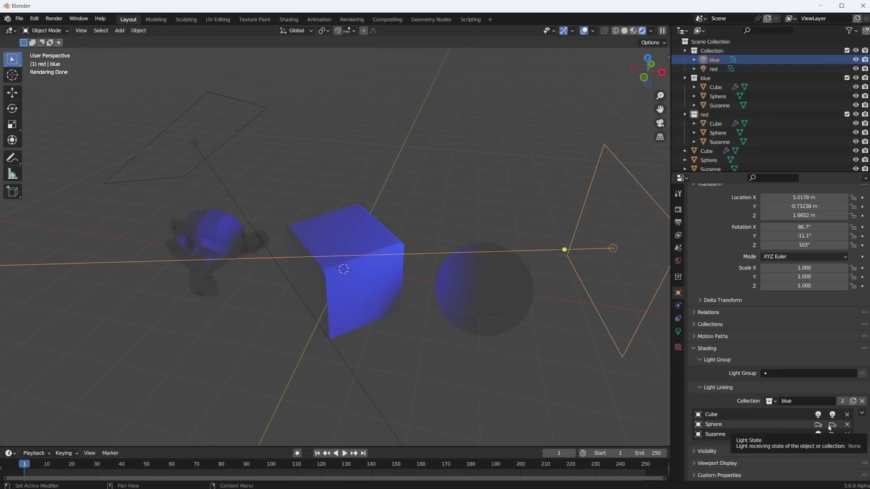
pyautogui.click(194, 141)
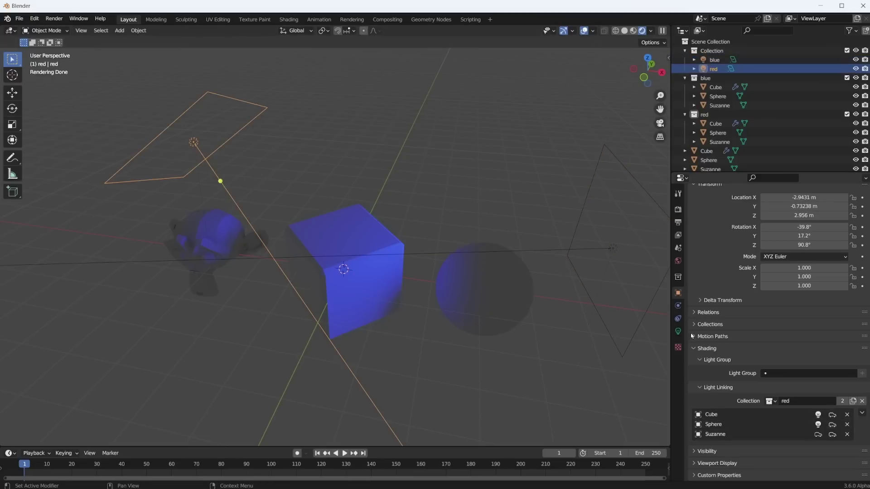
pyautogui.click(678, 331)
pyautogui.click(800, 270)
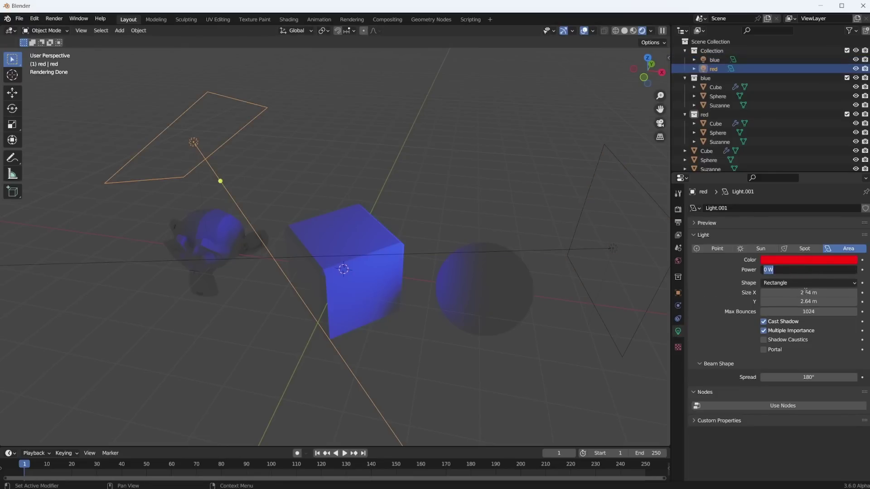
pyautogui.write('250')
pyautogui.press('Return')
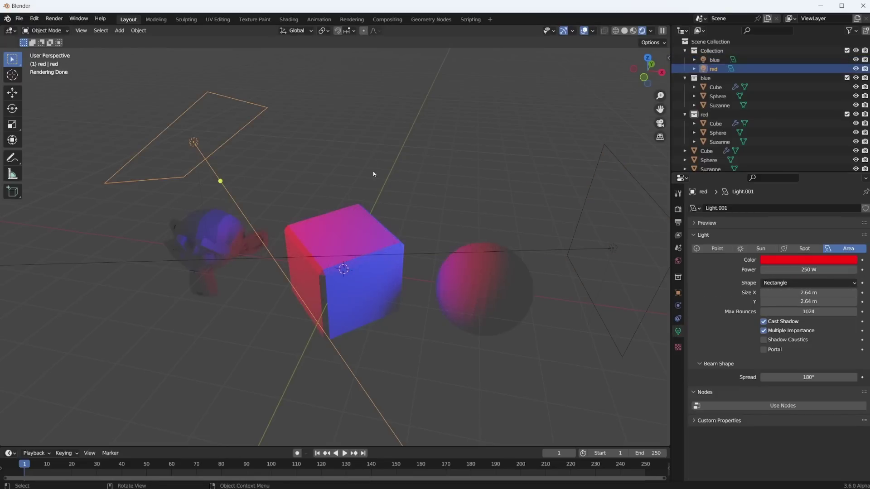
pyautogui.moveTo(480, 150); pyautogui.dragTo(394, 229, button='middle')
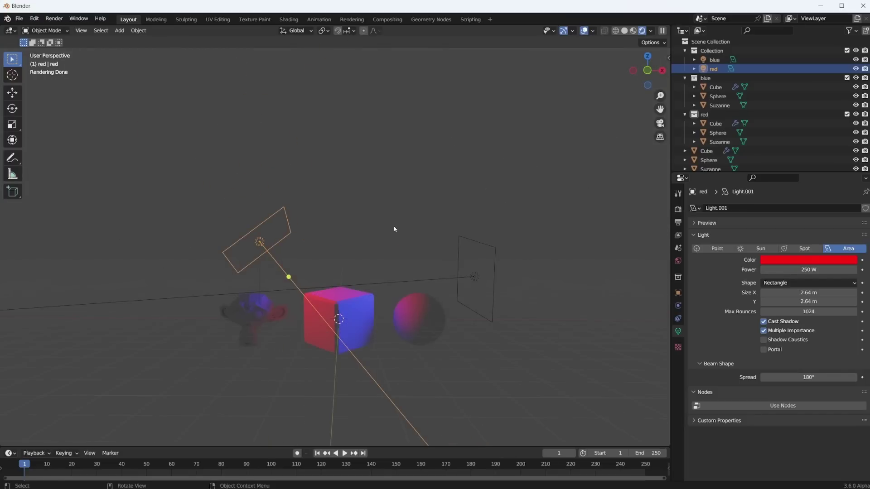
pyautogui.scroll(3, 394, 217)
pyautogui.press('KP_1')
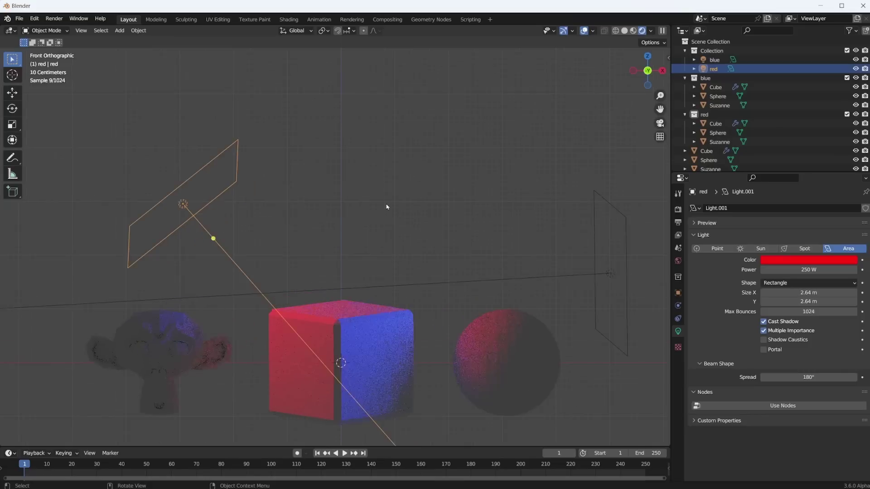
# - Select the cube and scroll its Object Properties down to Shading > Light Linking
pyautogui.click(360, 321)
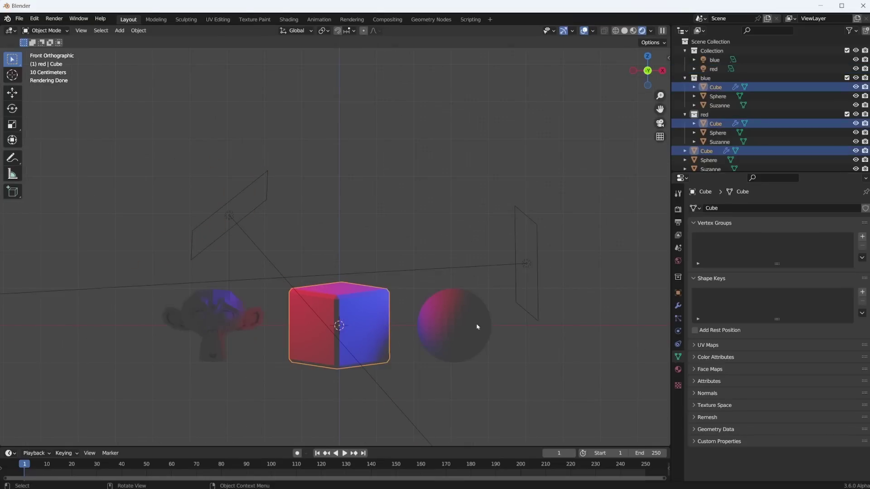
pyautogui.click(678, 292)
pyautogui.scroll(-8, 740, 262)
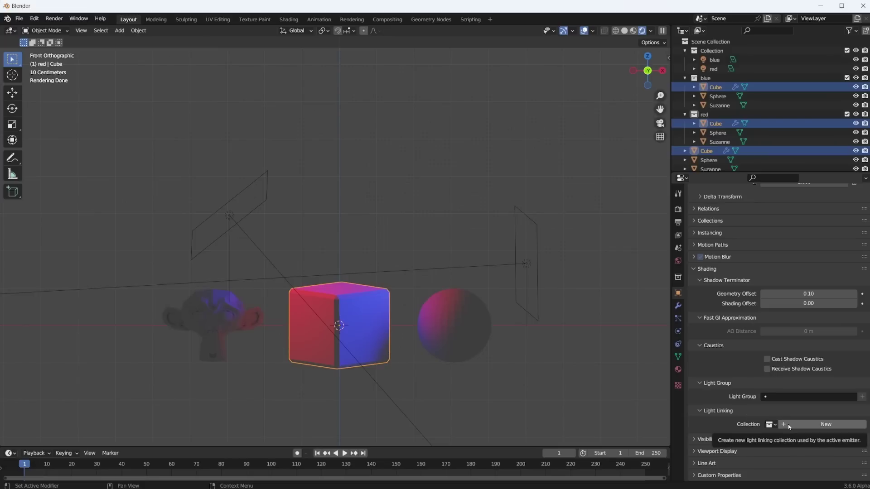
# - Clear the selection and add a new mesh cylinder to the scene
pyautogui.click(340, 213)
pyautogui.hotkey('shift', 'a')
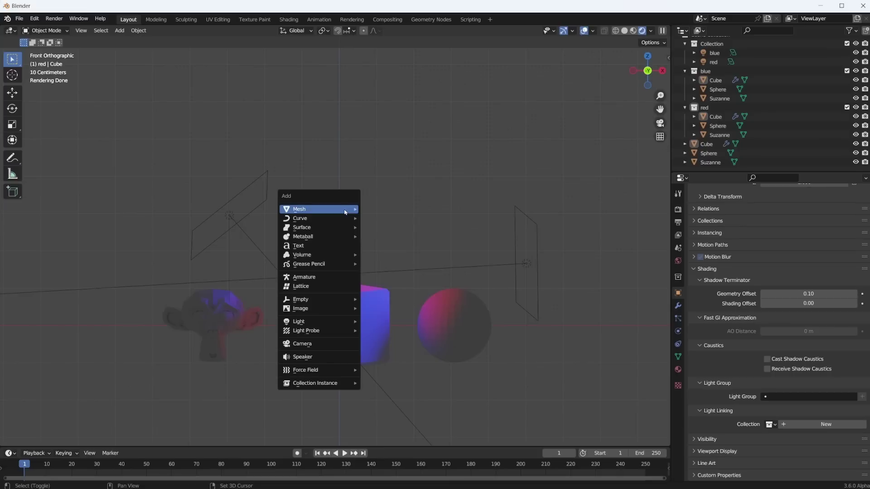
pyautogui.moveTo(344, 212)
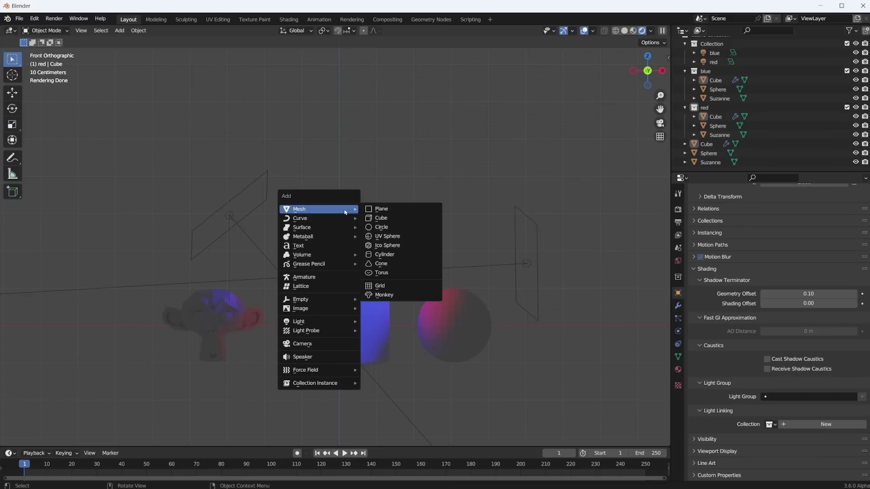
pyautogui.click(395, 254)
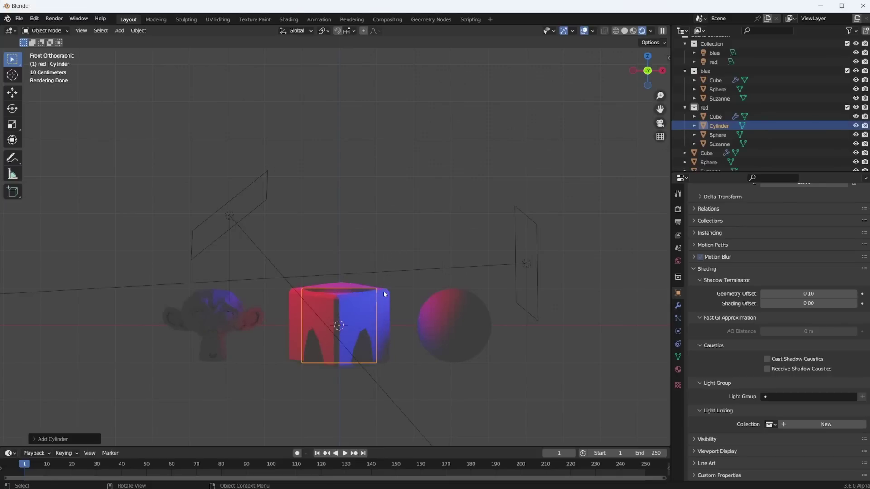
# - Raise the cylinder straight up above the cube, then select the red area light
pyautogui.press('g')
pyautogui.press('z')
pyautogui.click(350, 219)
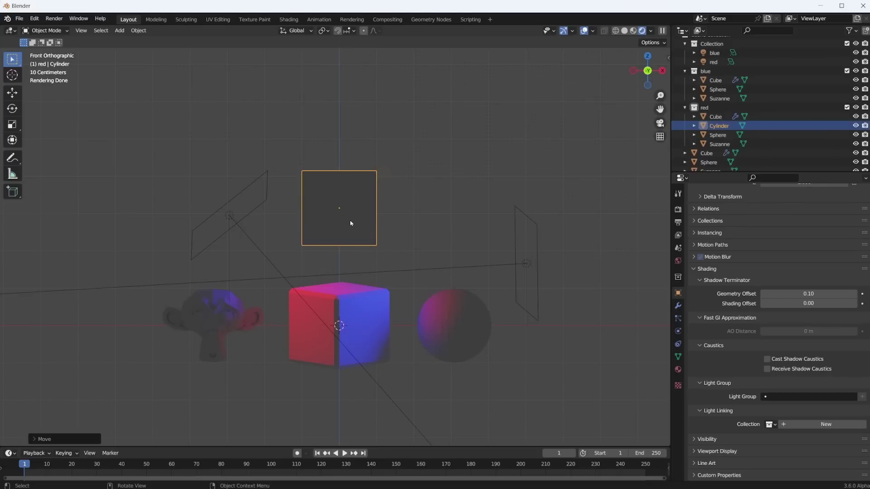
pyautogui.scroll(1, 351, 219)
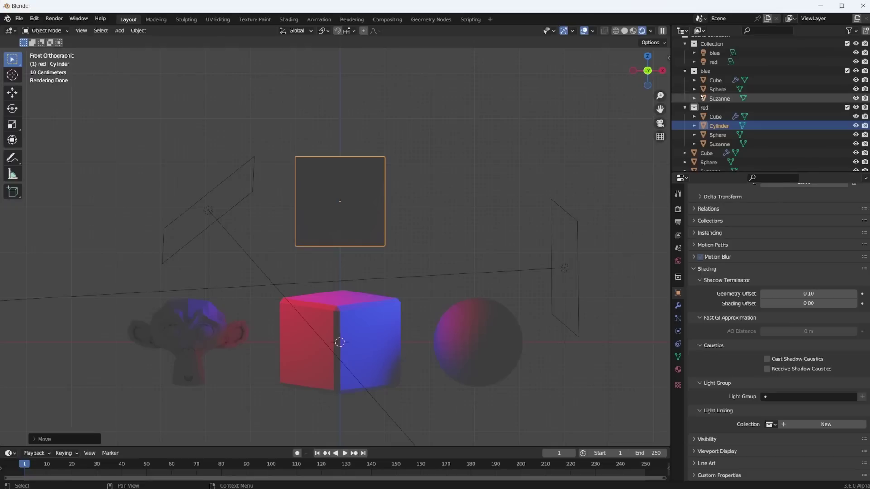
pyautogui.click(207, 212)
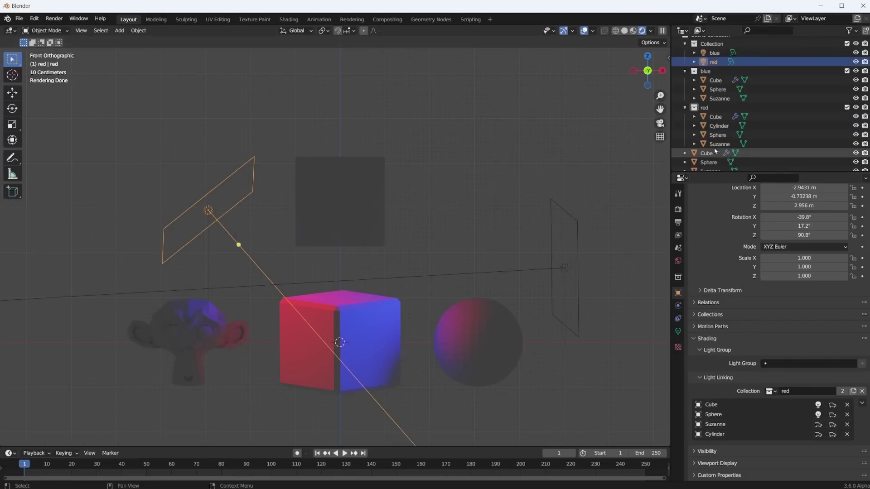
# - Move the Cylinder from the red collection to Scene Collection, check the red light, then reselect the cylinder
pyautogui.click(718, 126)
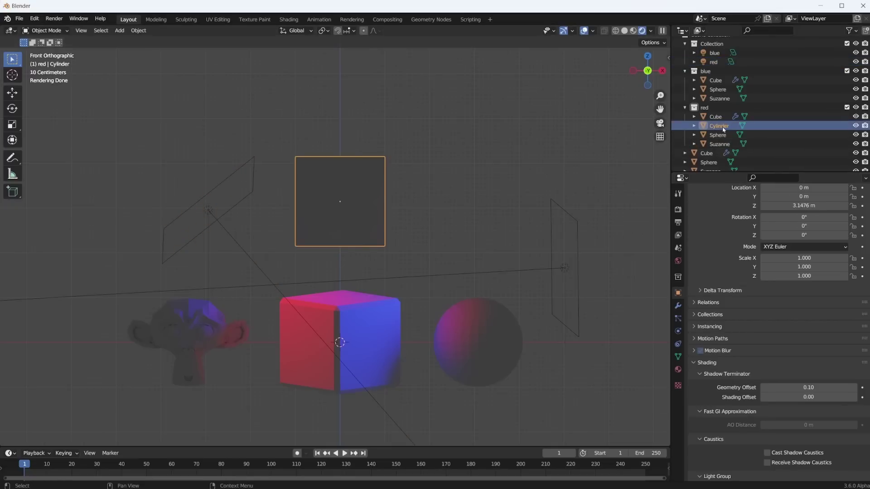
pyautogui.moveTo(721, 125); pyautogui.dragTo(710, 43)
pyautogui.scroll(-2, 726, 393)
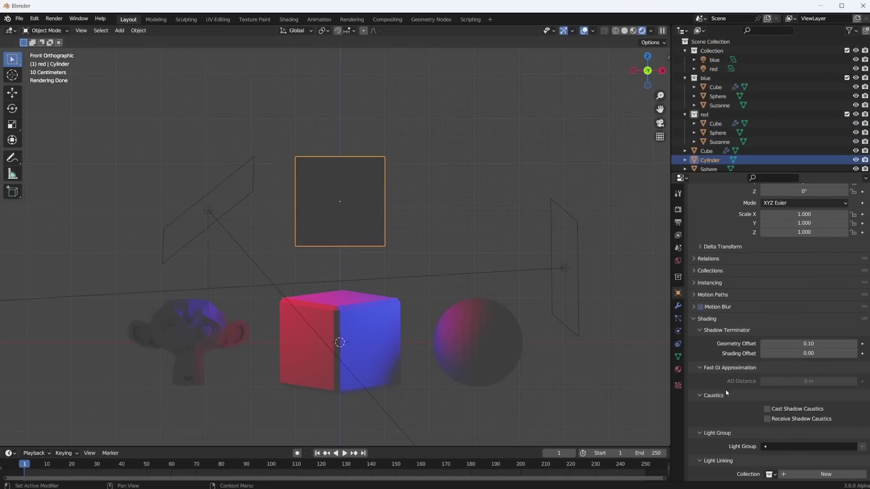
pyautogui.click(221, 198)
pyautogui.click(221, 213)
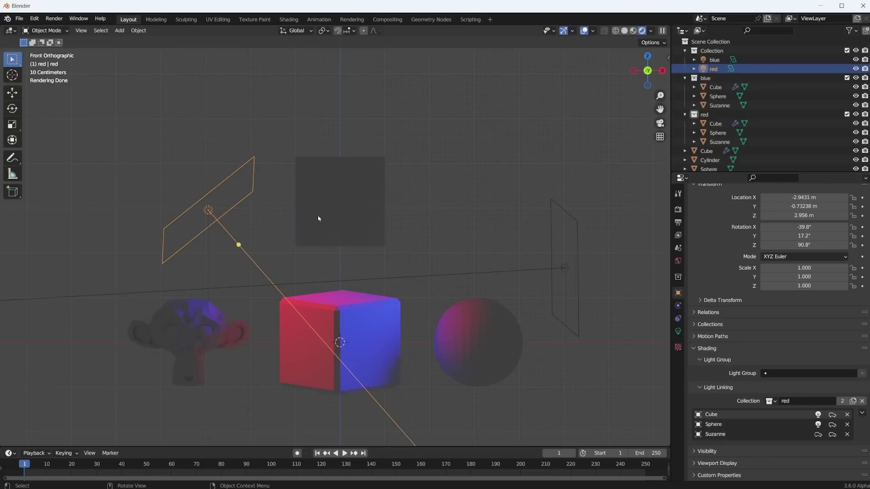
pyautogui.click(342, 212)
# - Give the cylinder a new Emission material with a yellow colour and strength 50
pyautogui.click(677, 369)
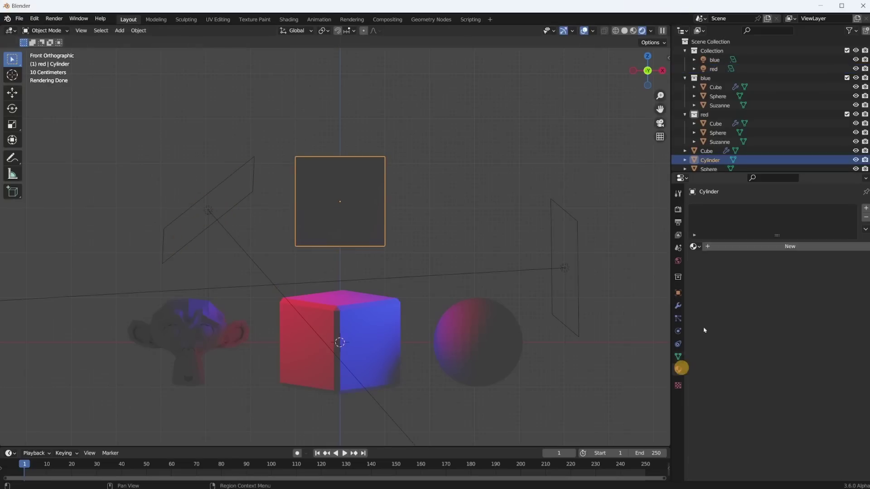
pyautogui.click(748, 247)
pyautogui.click(792, 287)
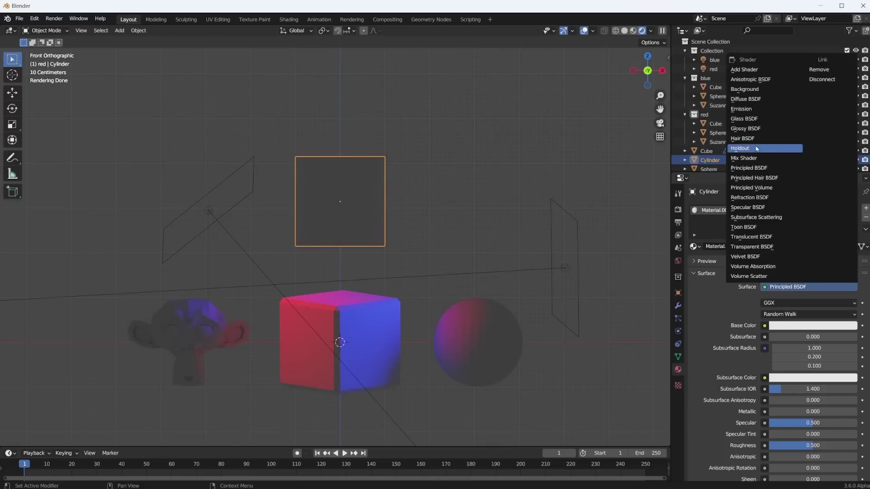
pyautogui.click(743, 109)
pyautogui.click(801, 303)
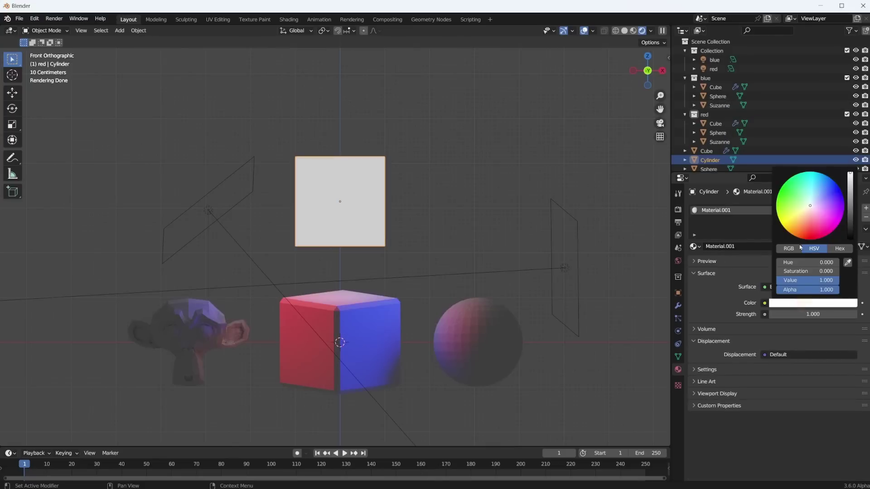
pyautogui.click(827, 176)
pyautogui.click(803, 314)
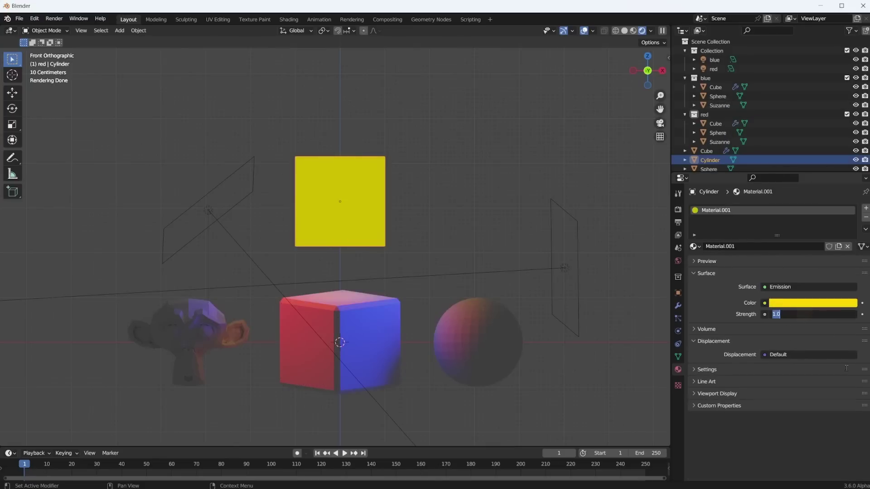
pyautogui.write('50')
pyautogui.press('Return')
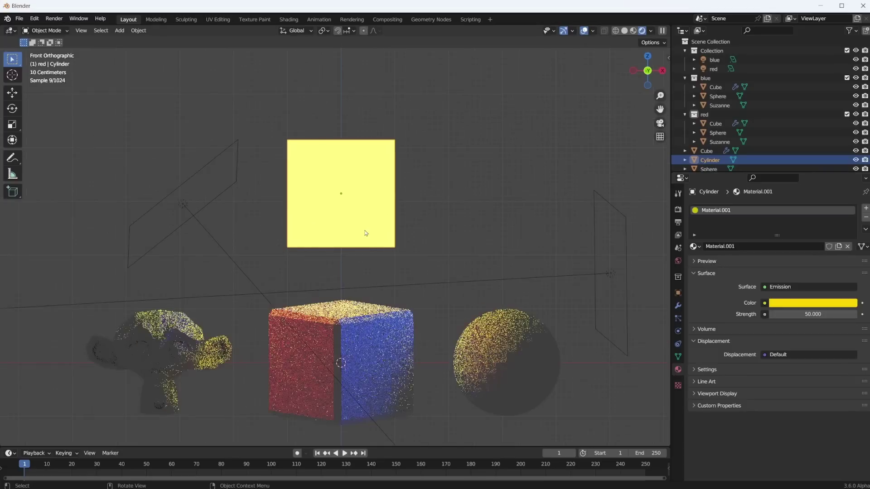
pyautogui.scroll(2, 343, 187)
pyautogui.moveTo(343, 179); pyautogui.dragTo(382, 196, button='middle')
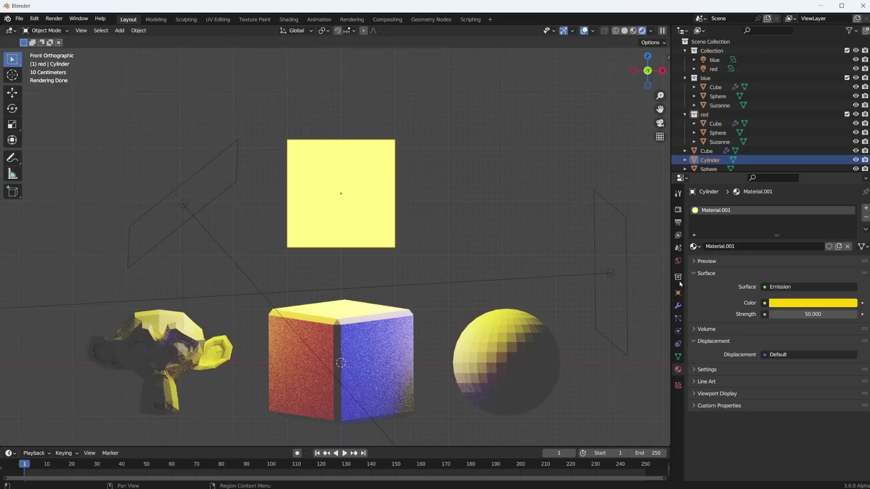
# - Set the cylinder's Light Linking collection to red, then change it to blue
pyautogui.click(678, 293)
pyautogui.scroll(-3, 722, 380)
pyautogui.scroll(-4, 723, 381)
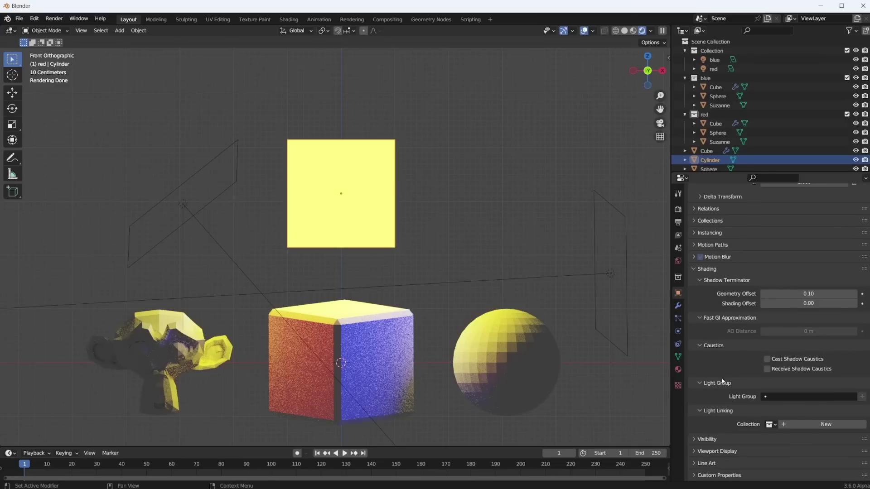
pyautogui.click(773, 427)
pyautogui.click(715, 351)
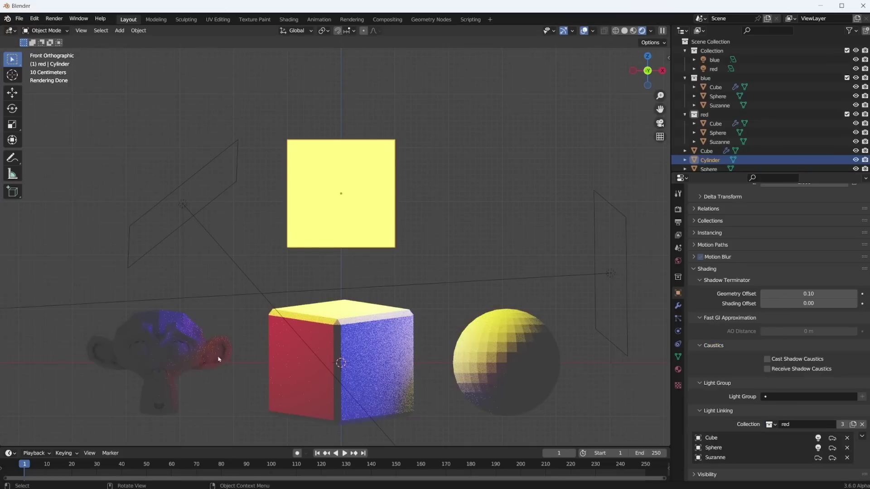
pyautogui.click(773, 427)
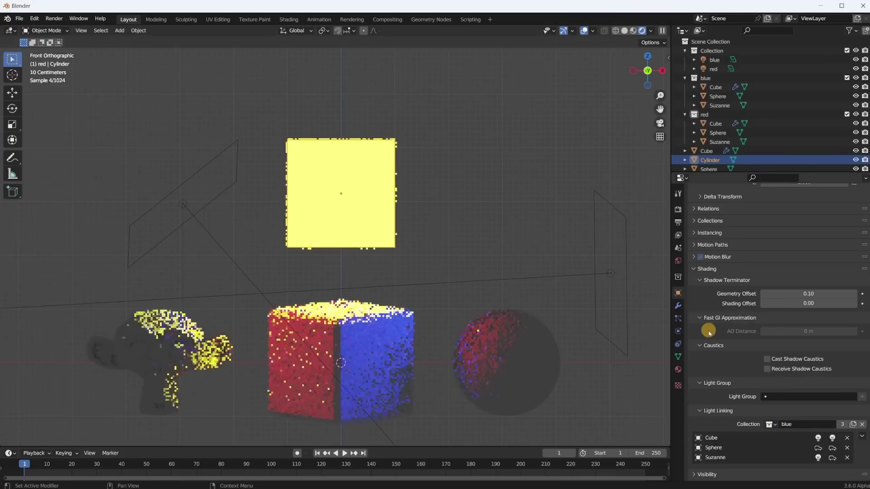
pyautogui.click(709, 334)
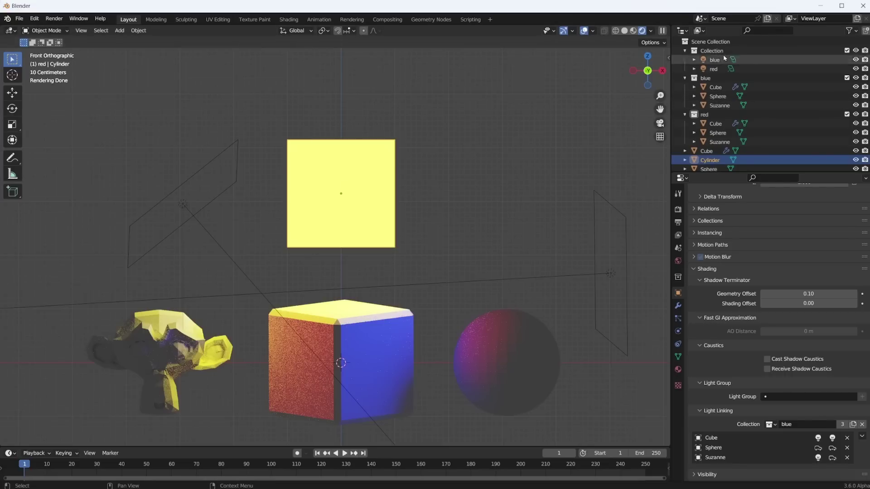
# - Create a new collection named 'yellow' under Scene Collection and drag the Sphere into it
pyautogui.rightClick(716, 43)
pyautogui.click(716, 42)
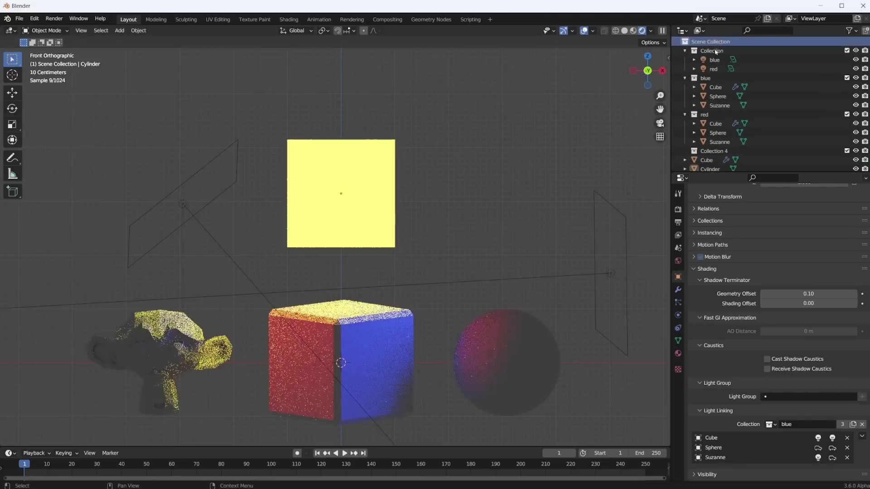
pyautogui.scroll(-2, 725, 117)
pyautogui.doubleClick(710, 125)
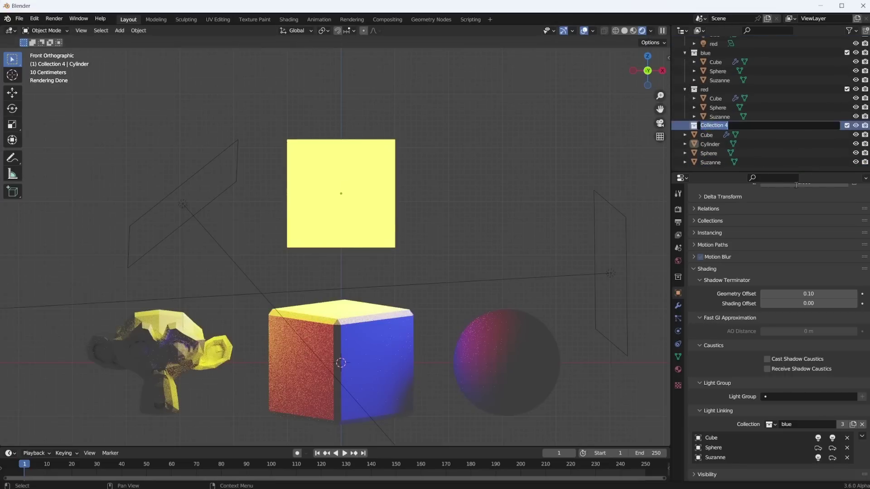
pyautogui.write('yellow')
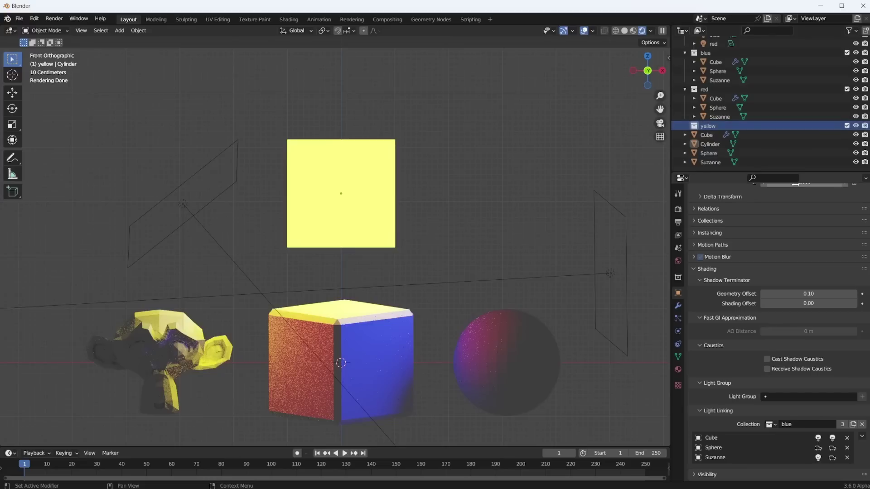
pyautogui.press('Return')
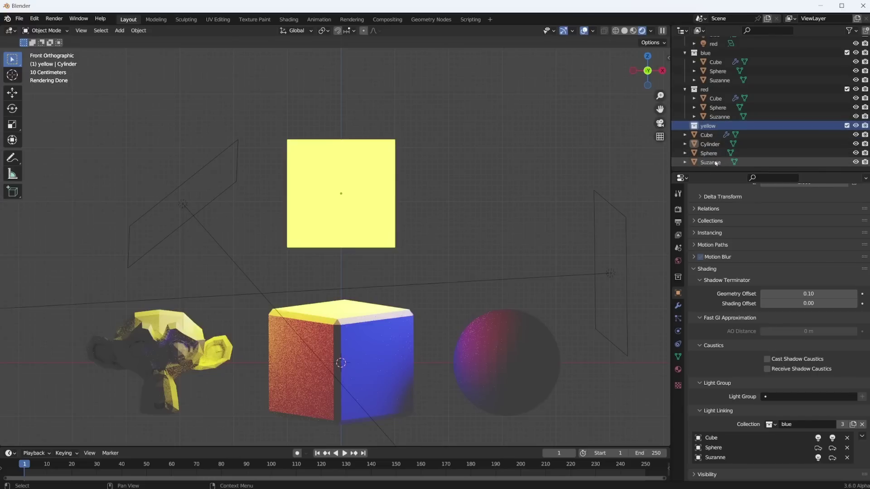
pyautogui.moveTo(714, 154); pyautogui.dragTo(719, 134)
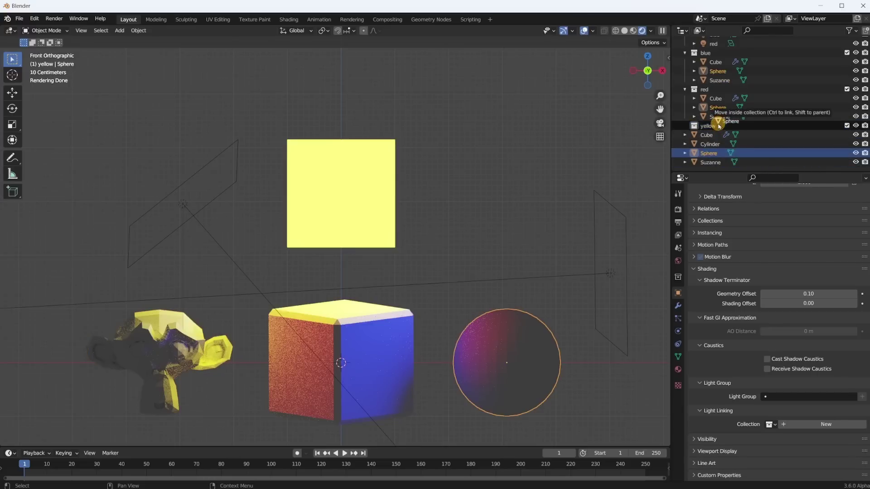
# - Set the cylinder's Light Linking collection to yellow with the Sphere set to Include
pyautogui.click(308, 210)
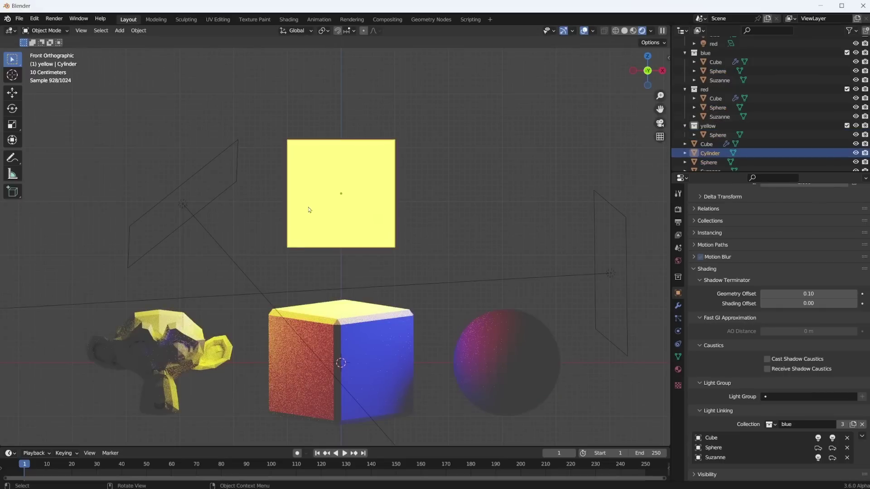
pyautogui.scroll(-2, 770, 448)
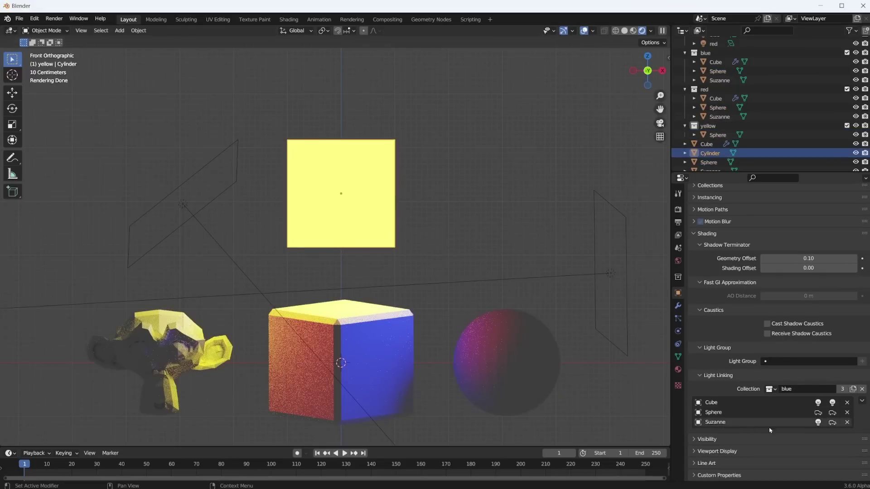
pyautogui.click(770, 389)
pyautogui.click(712, 321)
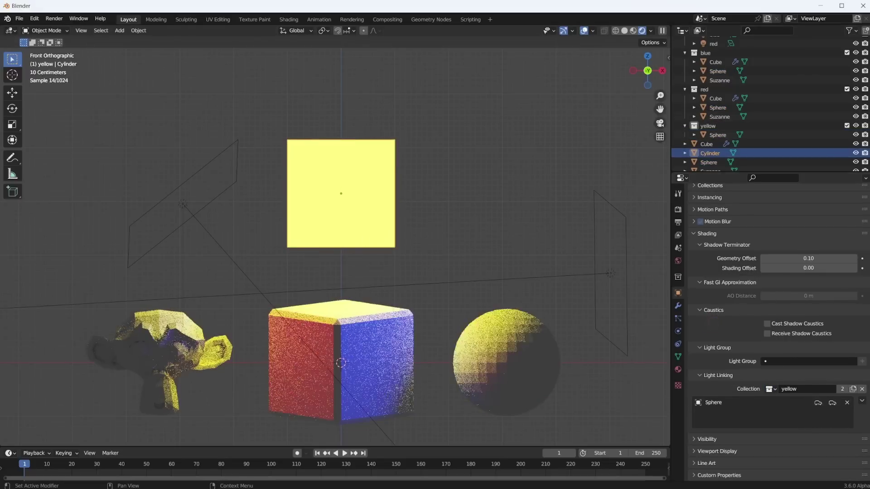
pyautogui.click(818, 402)
pyautogui.click(800, 427)
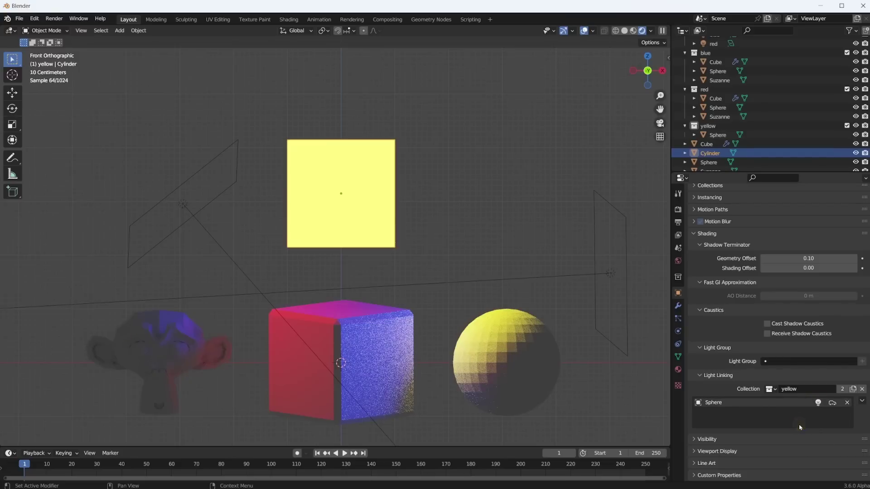
pyautogui.press('g')
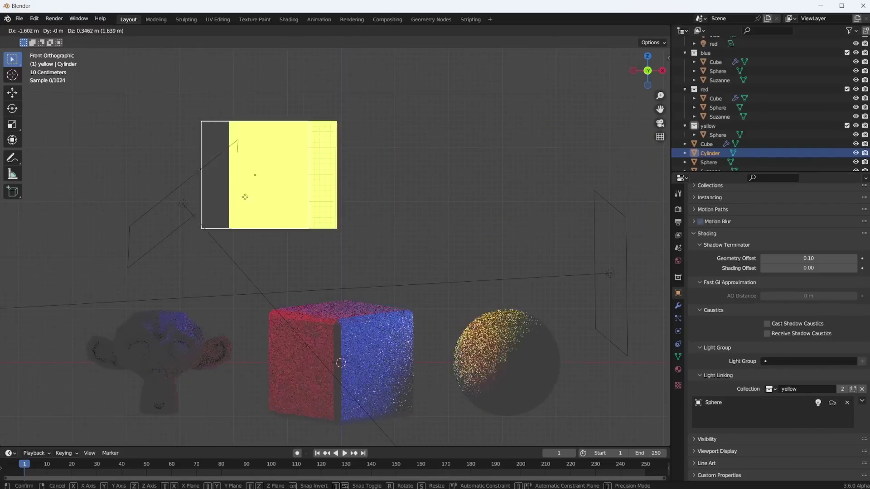